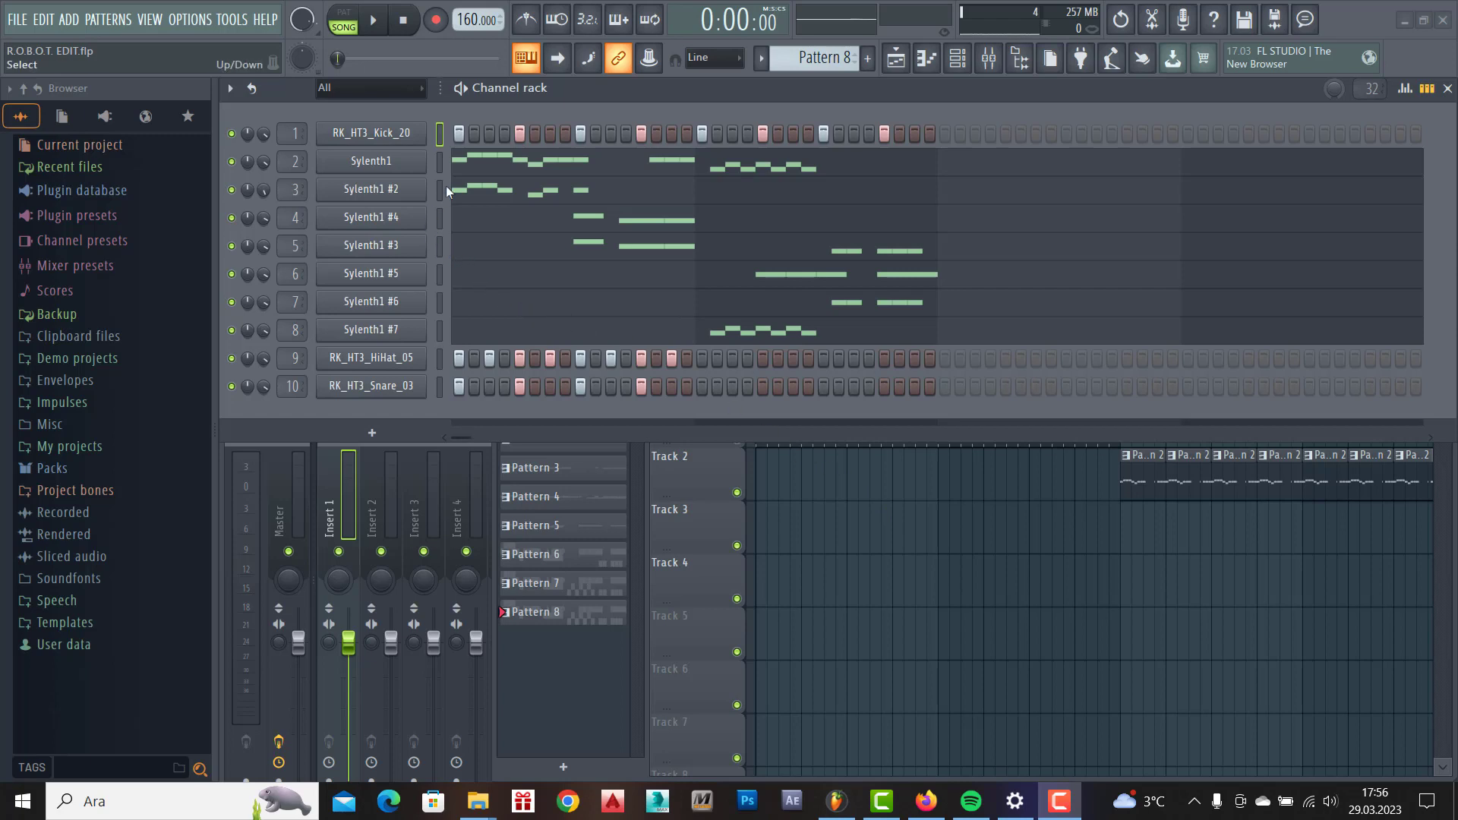
# Show Patterns 1 to 4 one after another in the channel rack to examine their steps and notes.
pyautogui.click(763, 59)
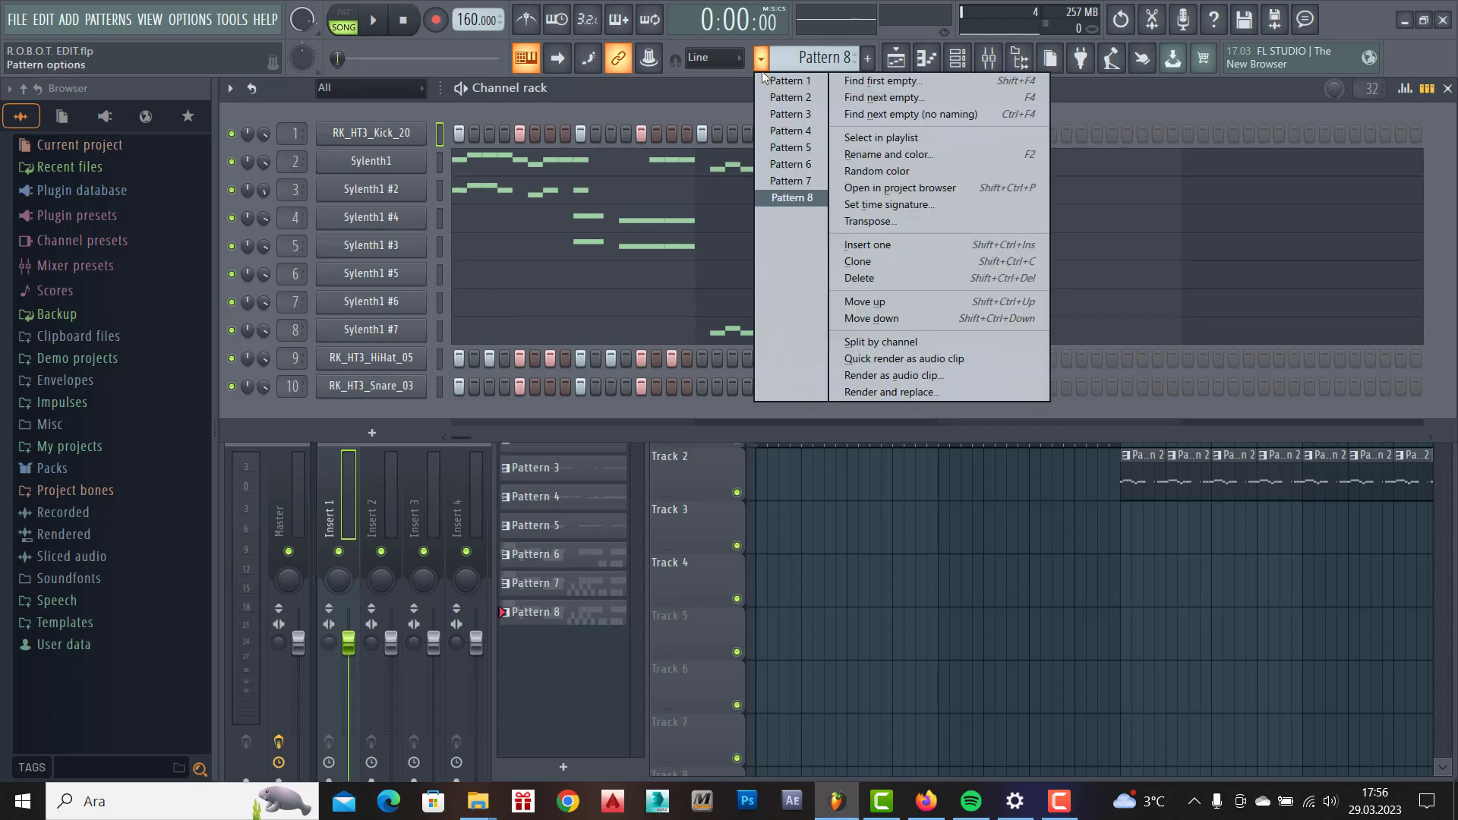
pyautogui.click(762, 80)
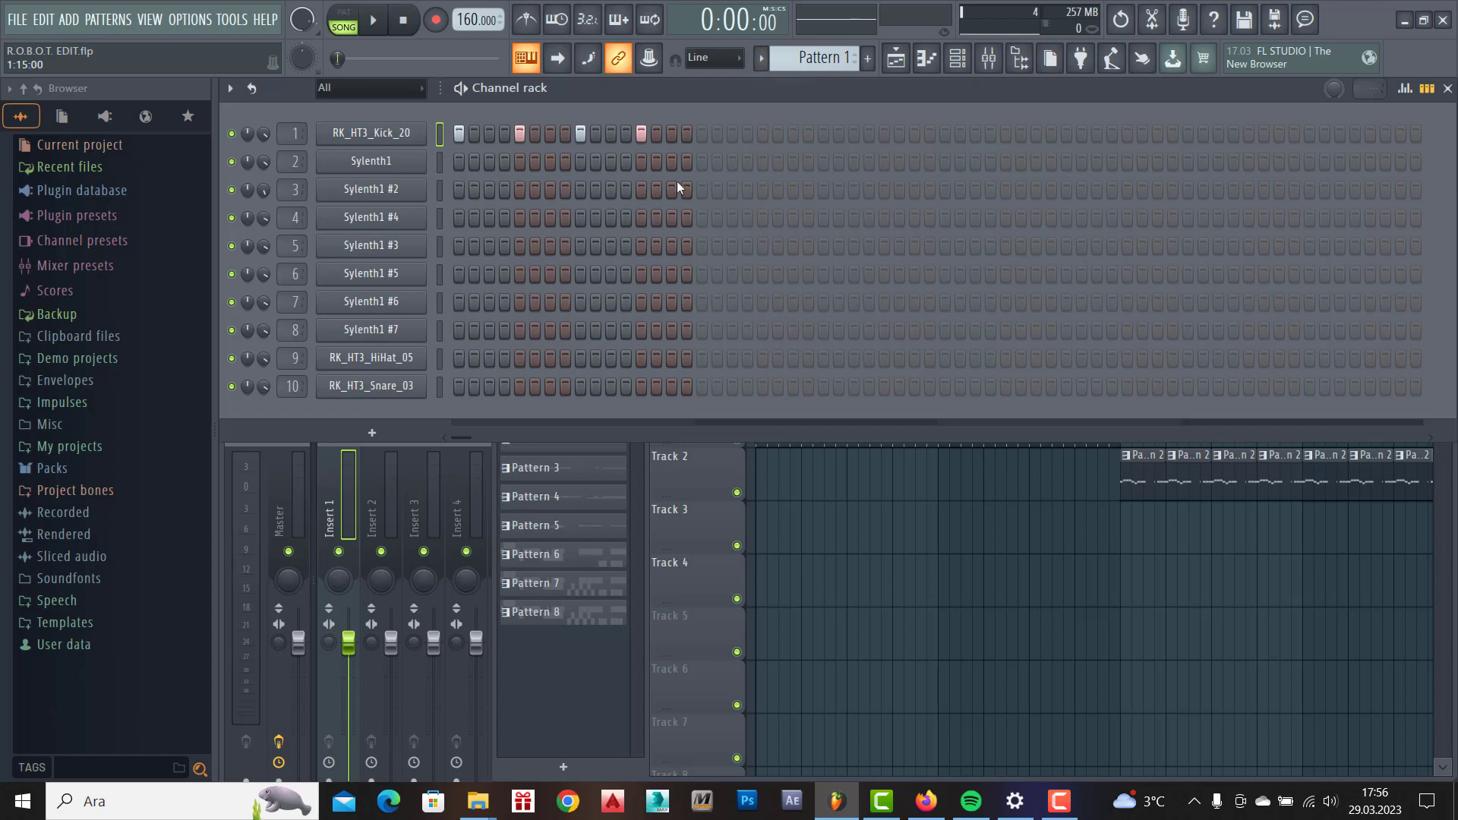
pyautogui.click(762, 61)
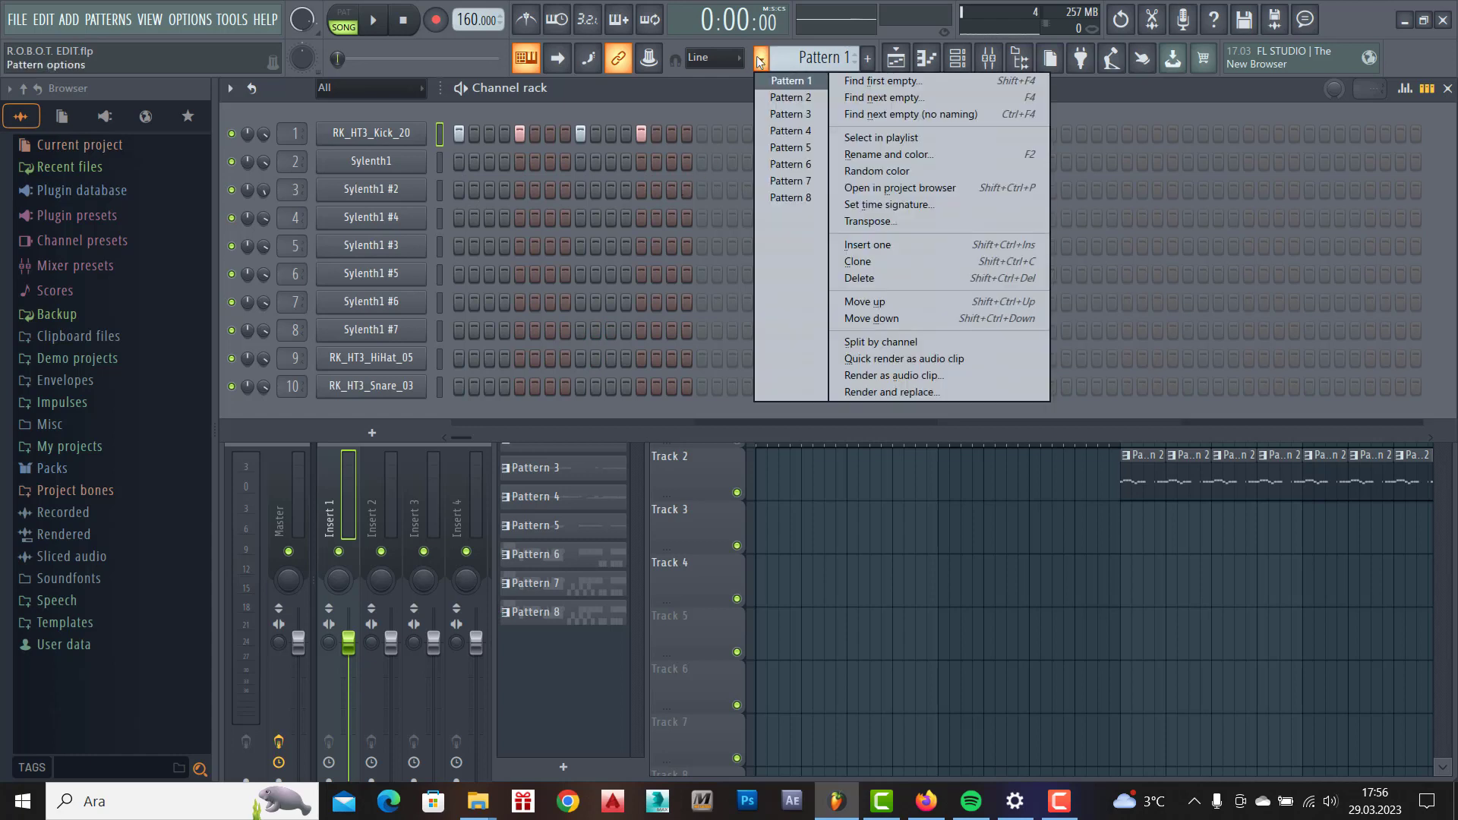
pyautogui.click(772, 103)
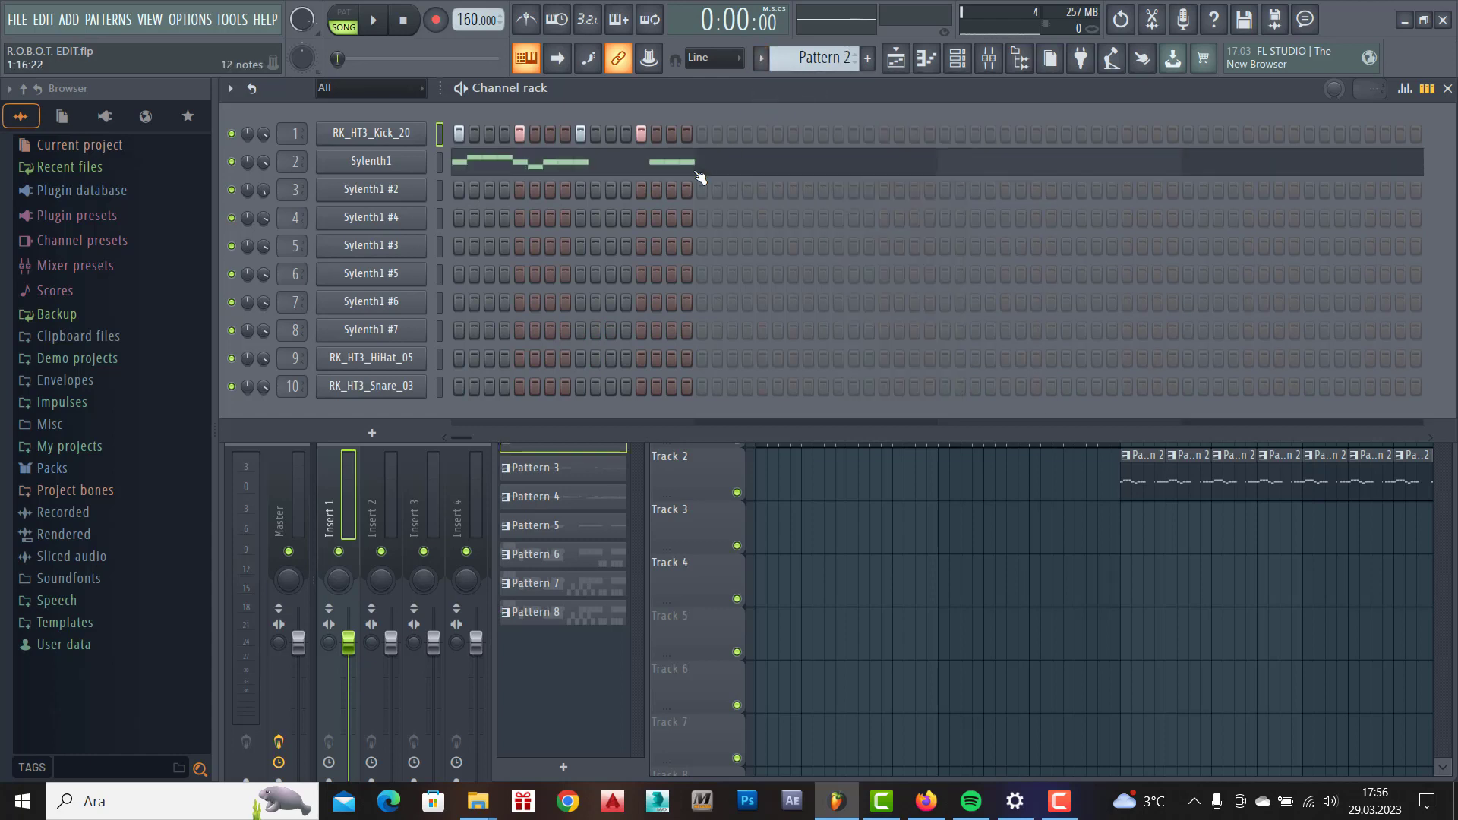
pyautogui.click(762, 61)
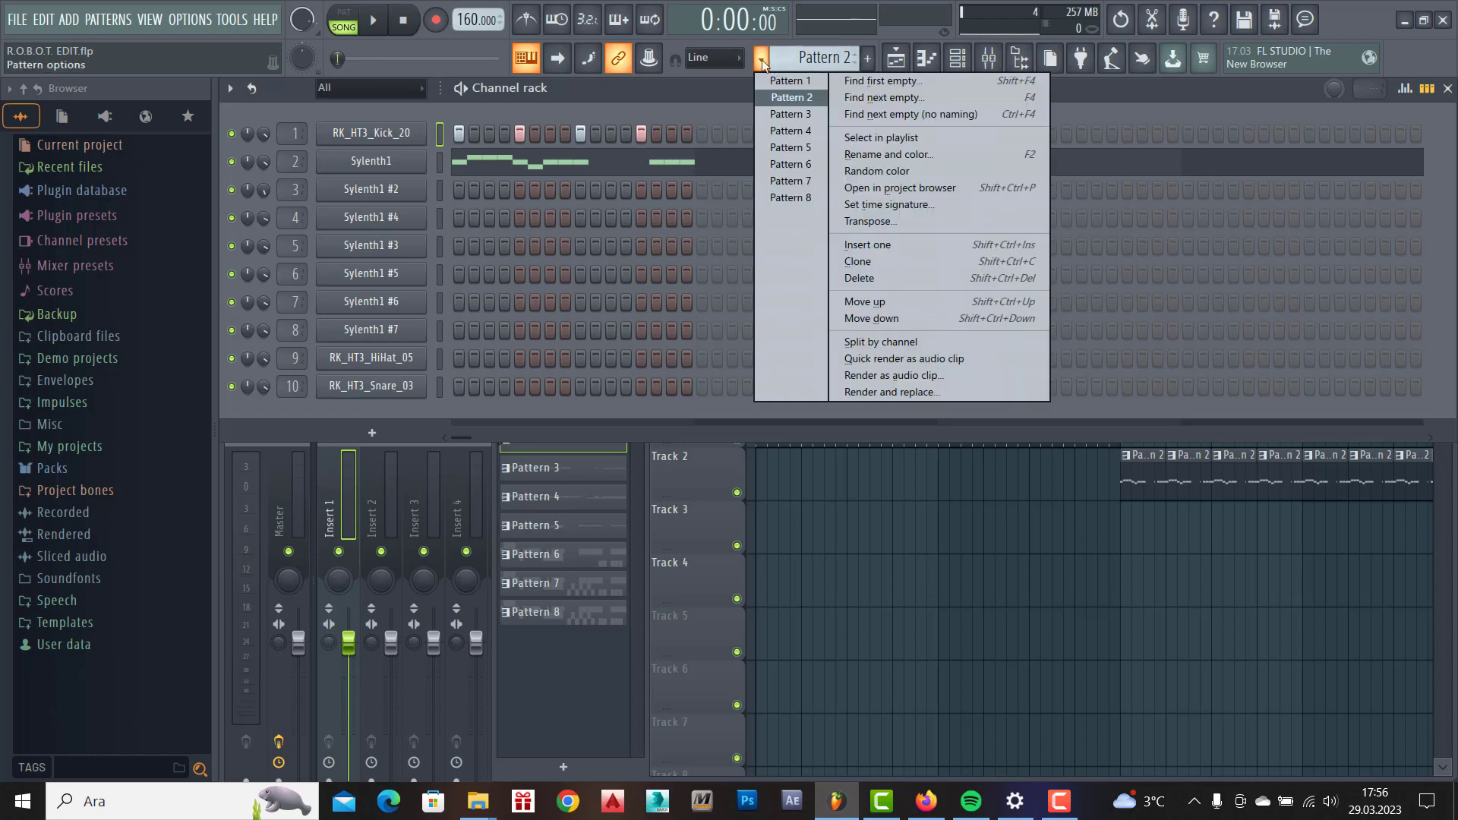
pyautogui.click(772, 115)
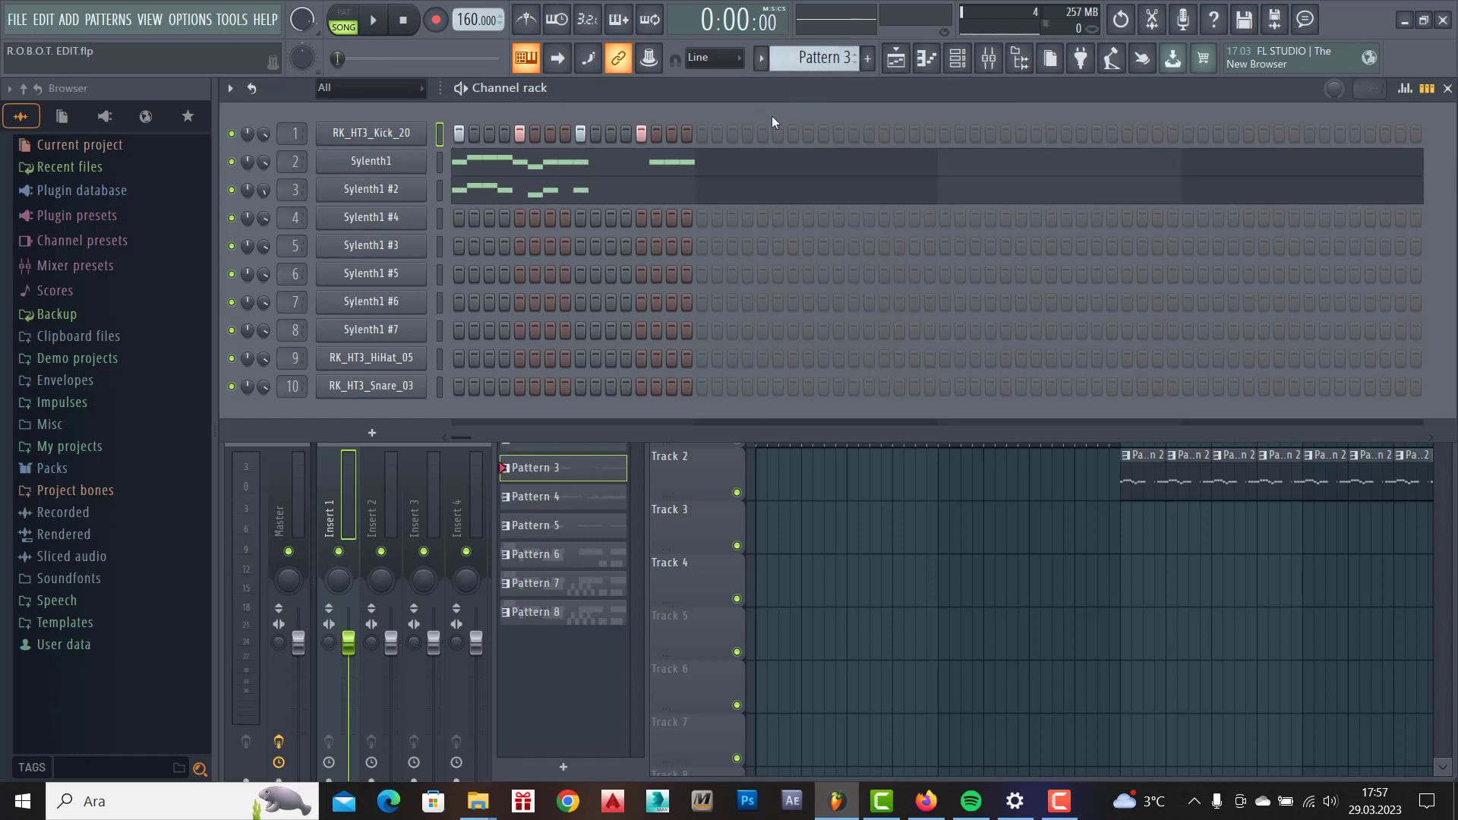
pyautogui.click(761, 58)
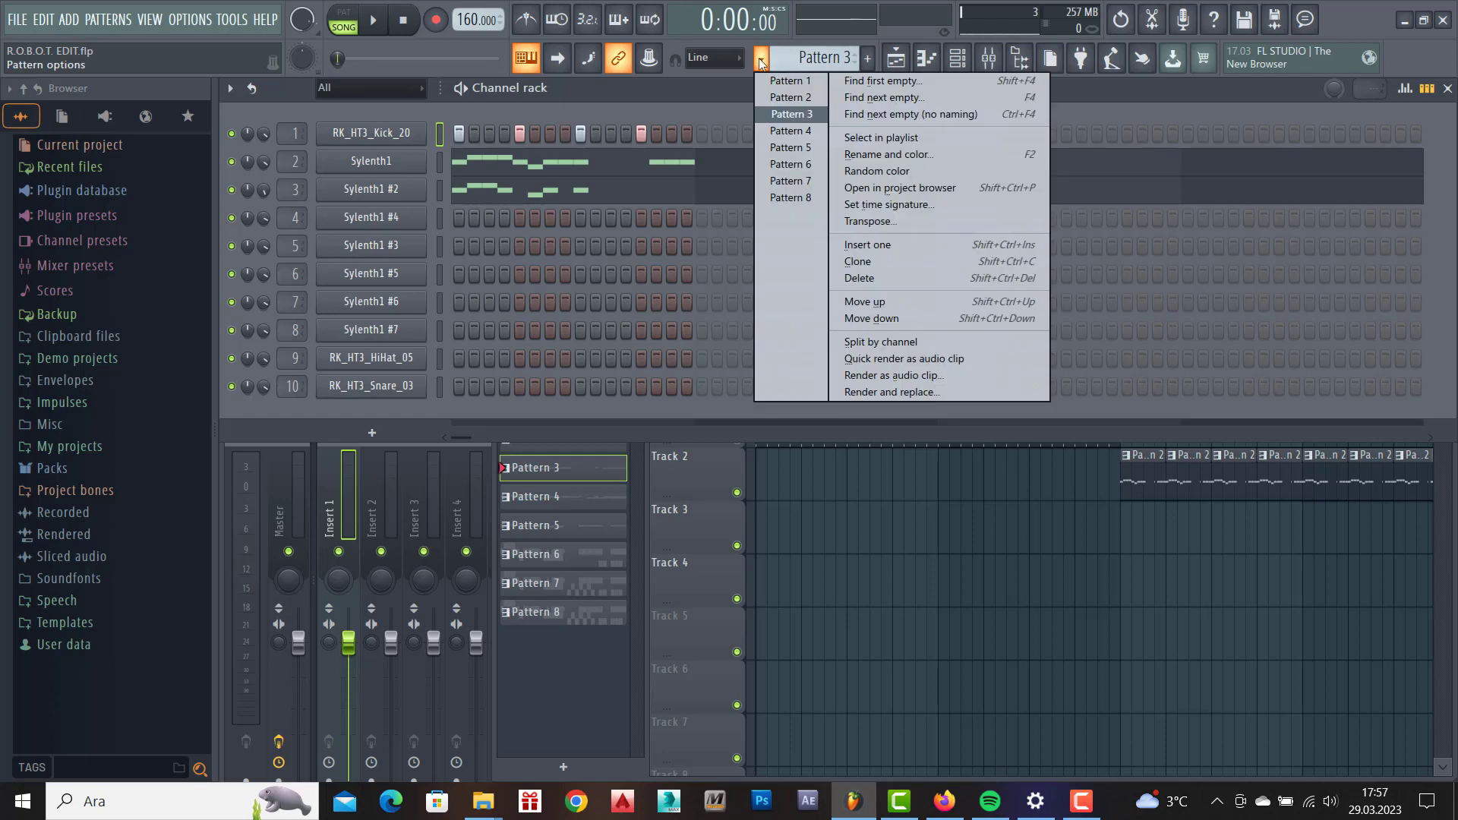
pyautogui.click(776, 132)
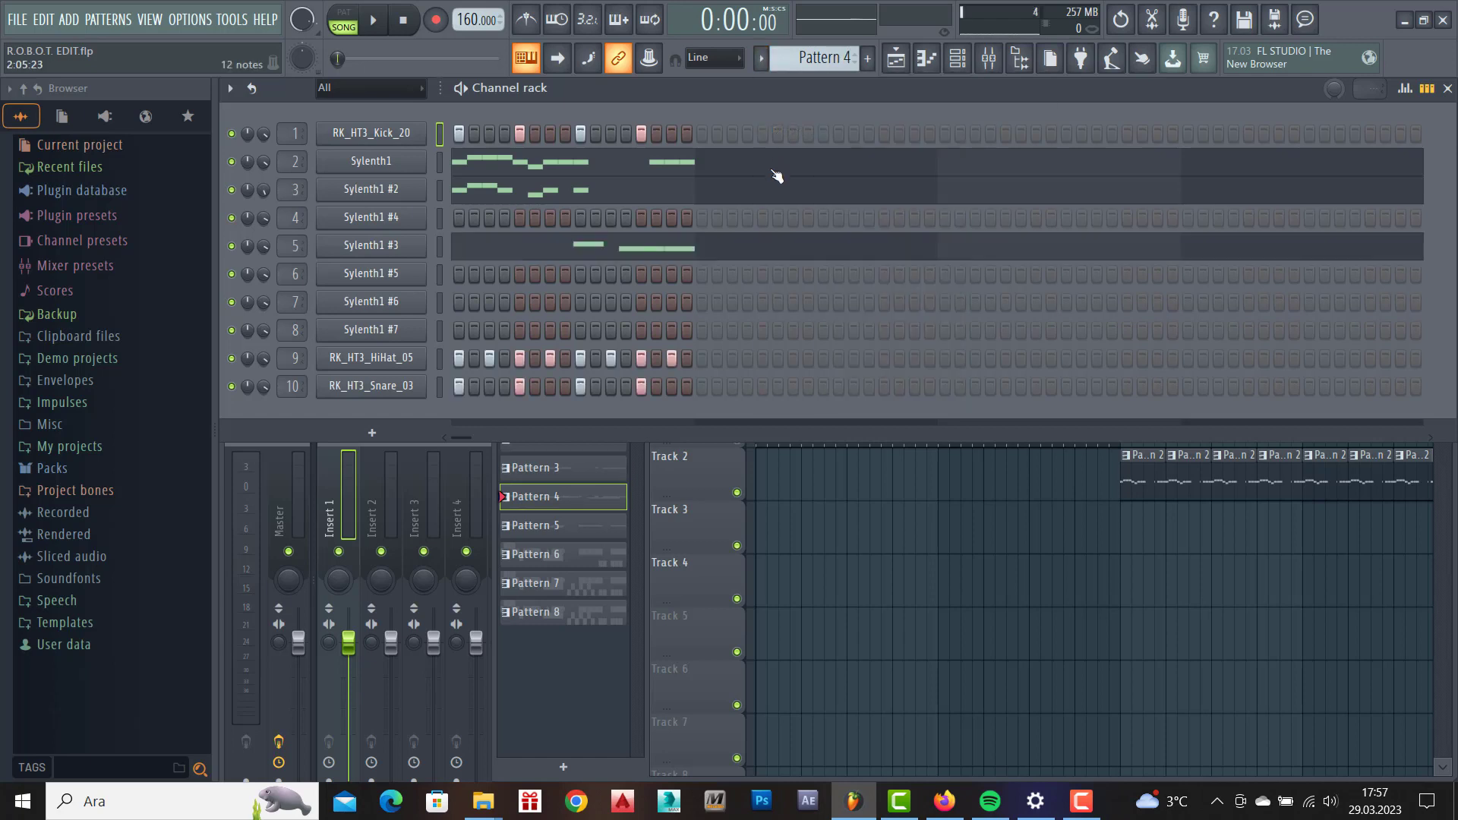
# Show Patterns 5 to 8 one after another in the channel rack to examine the added Sylenth1 parts.
pyautogui.click(761, 60)
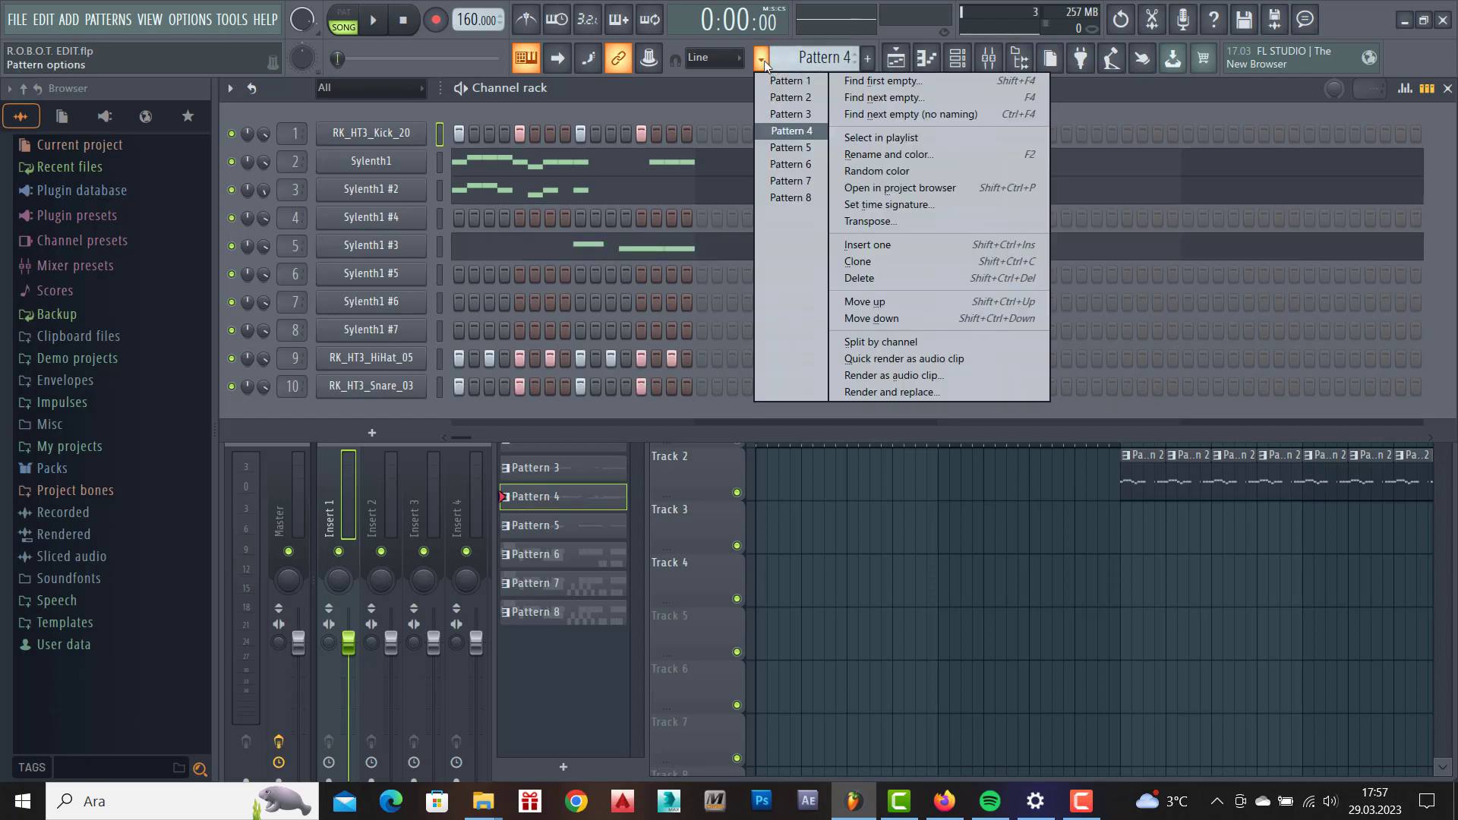
pyautogui.click(781, 148)
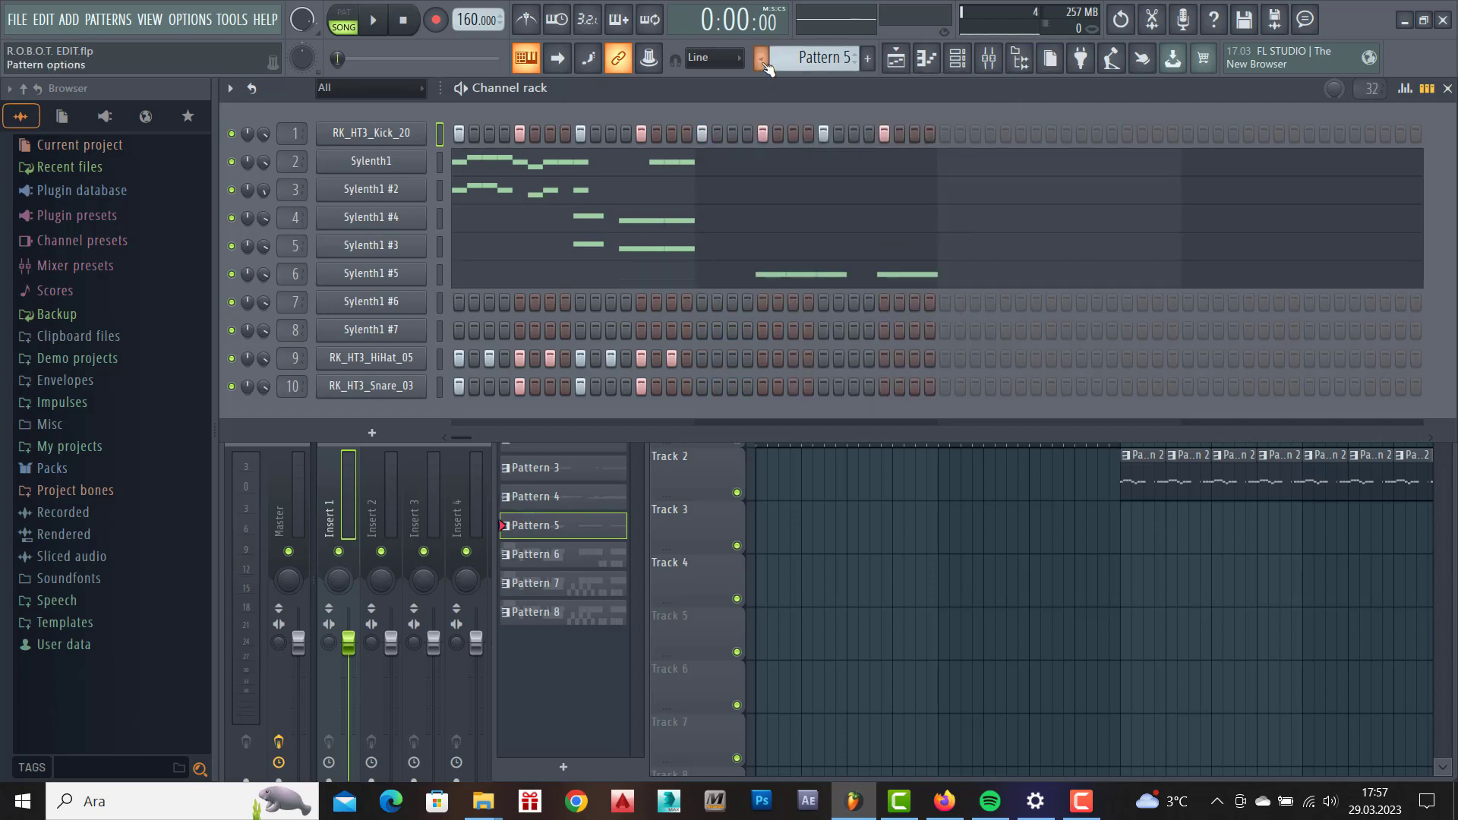
pyautogui.click(762, 60)
pyautogui.click(762, 167)
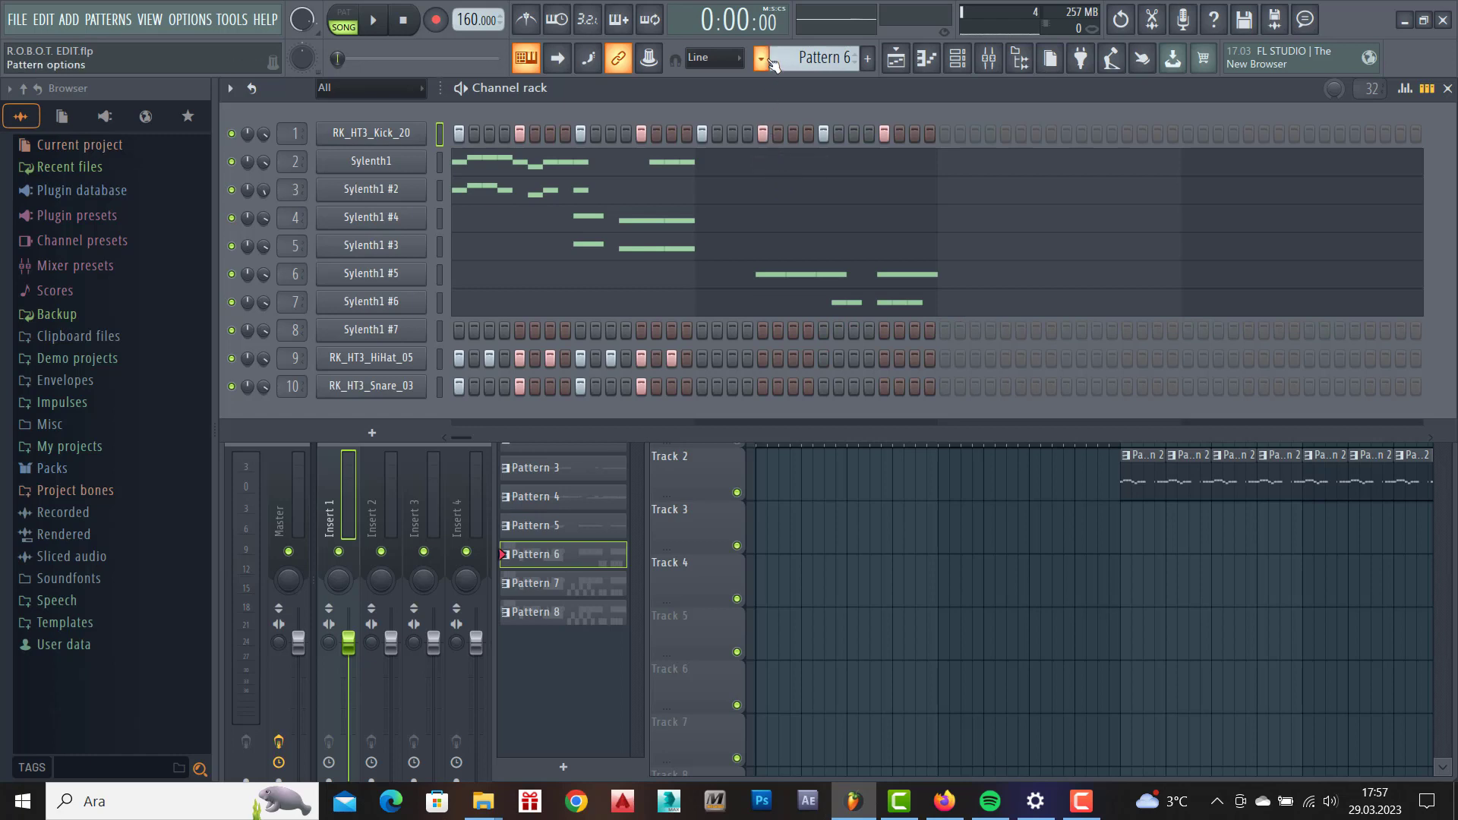
pyautogui.click(762, 60)
pyautogui.click(779, 183)
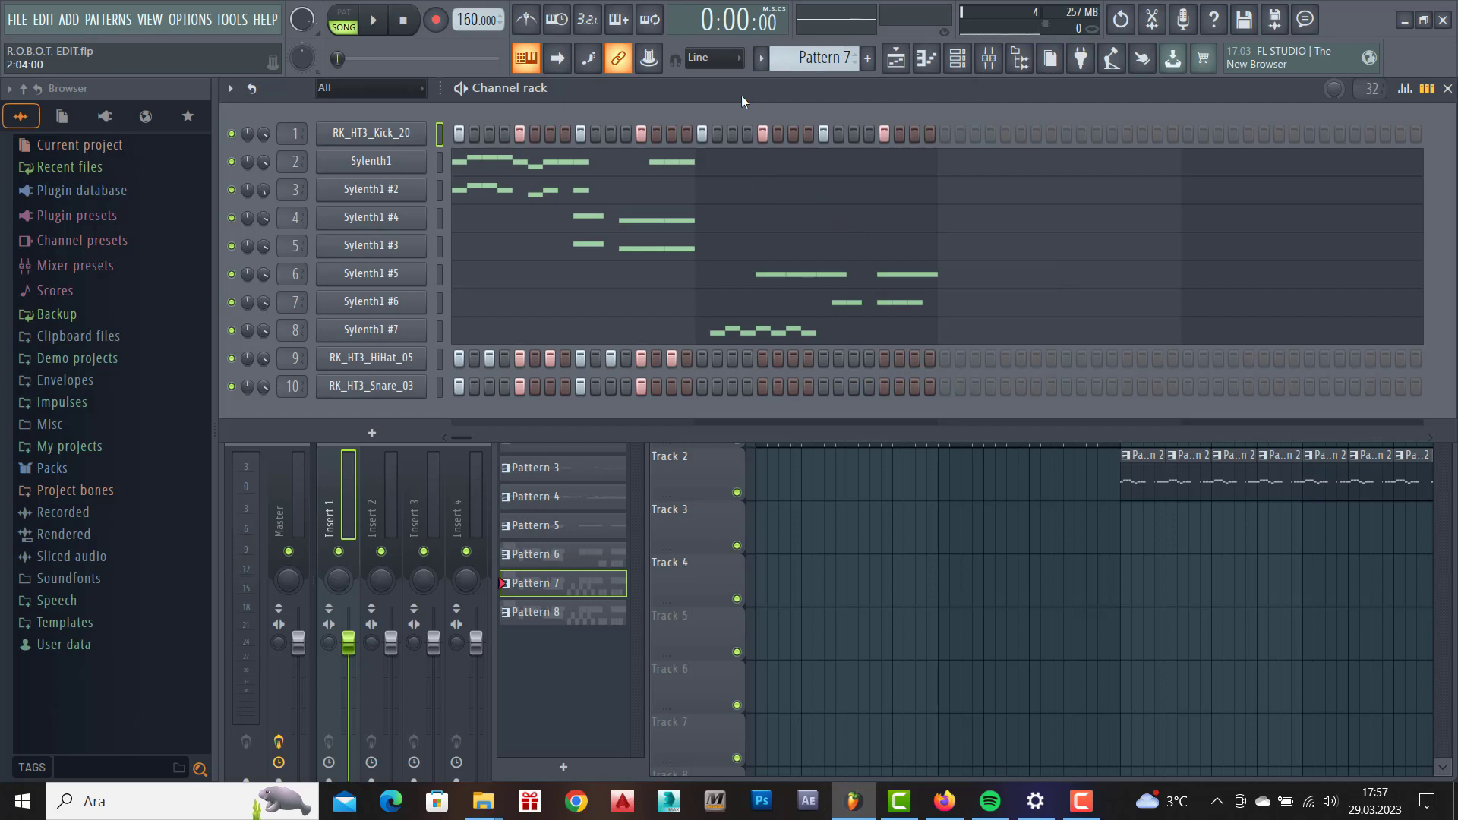
pyautogui.click(761, 58)
pyautogui.click(782, 196)
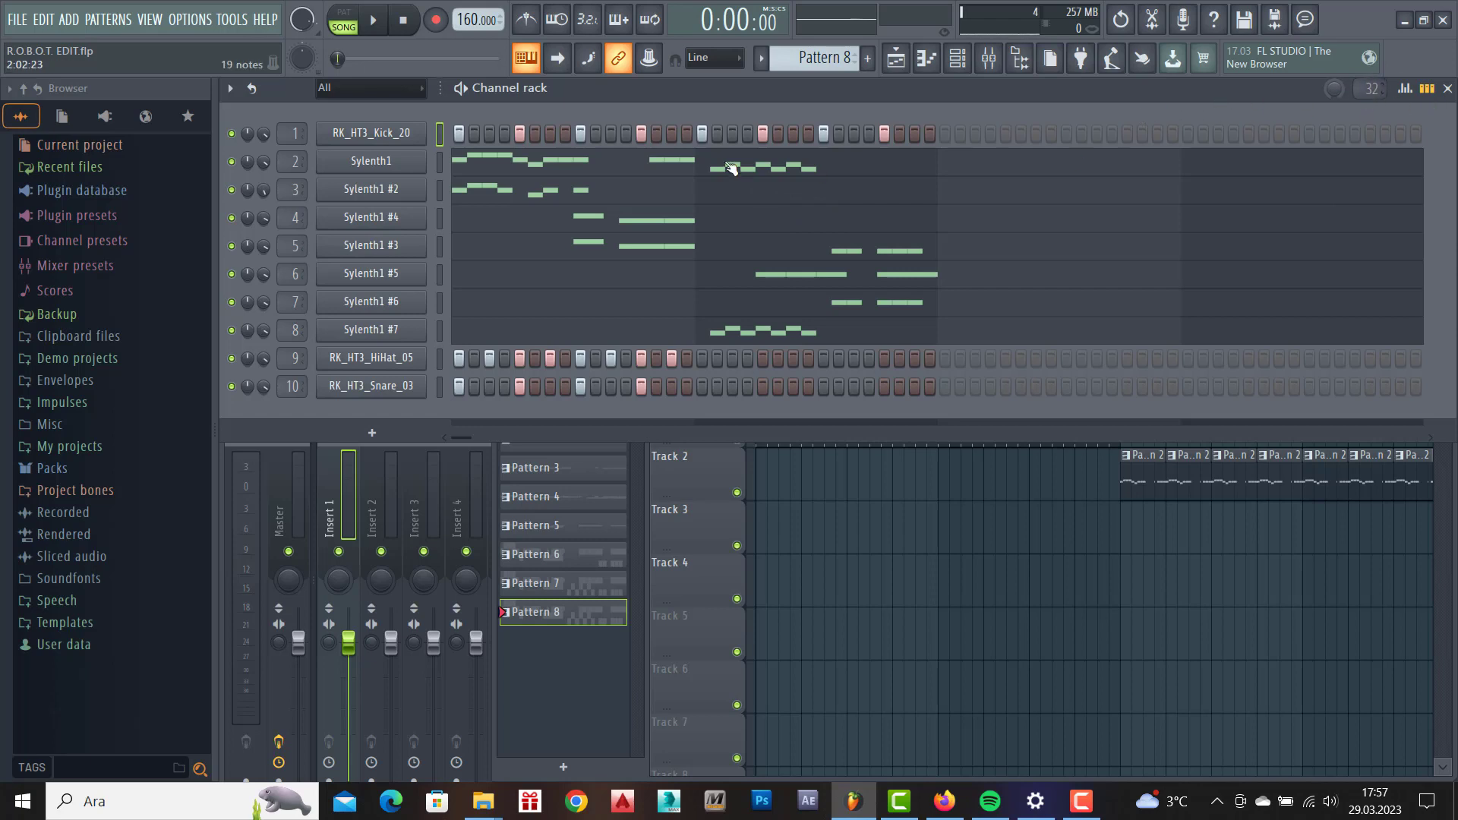
# Compare Pattern 3, Pattern 5 and Pattern 8 by switching between them, ending on Pattern 8.
pyautogui.click(761, 58)
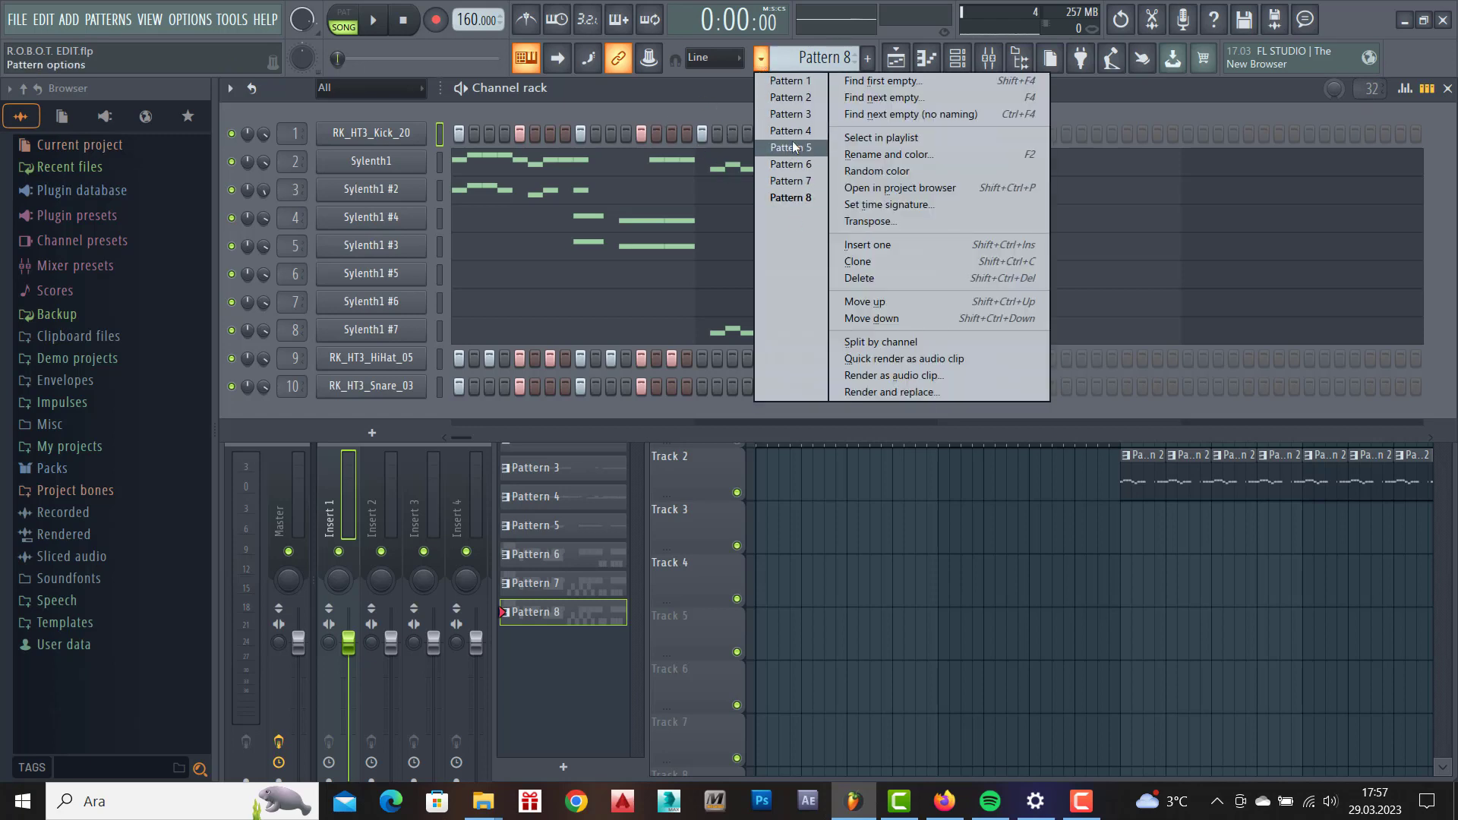
pyautogui.click(794, 116)
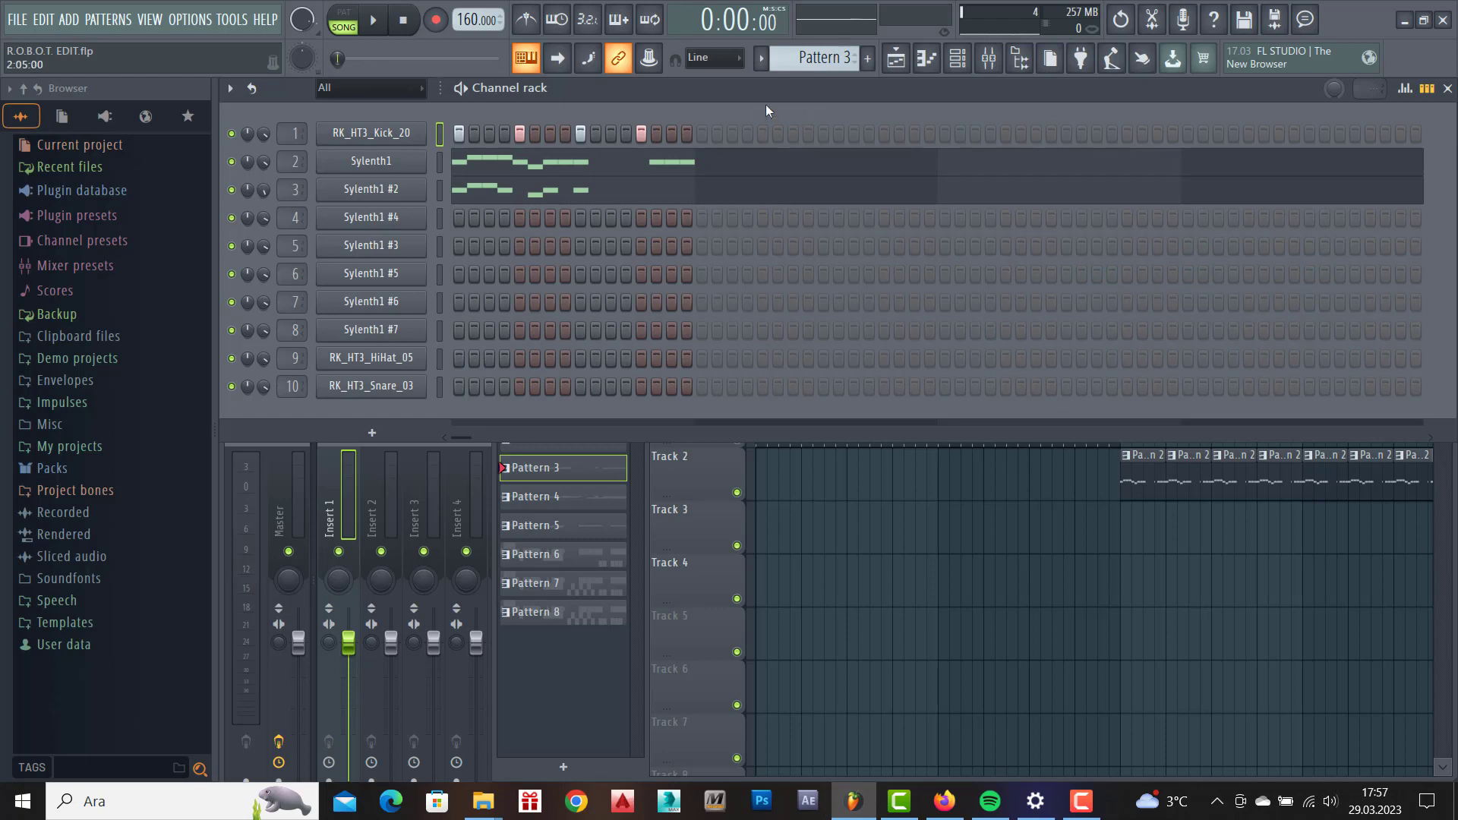
pyautogui.click(761, 58)
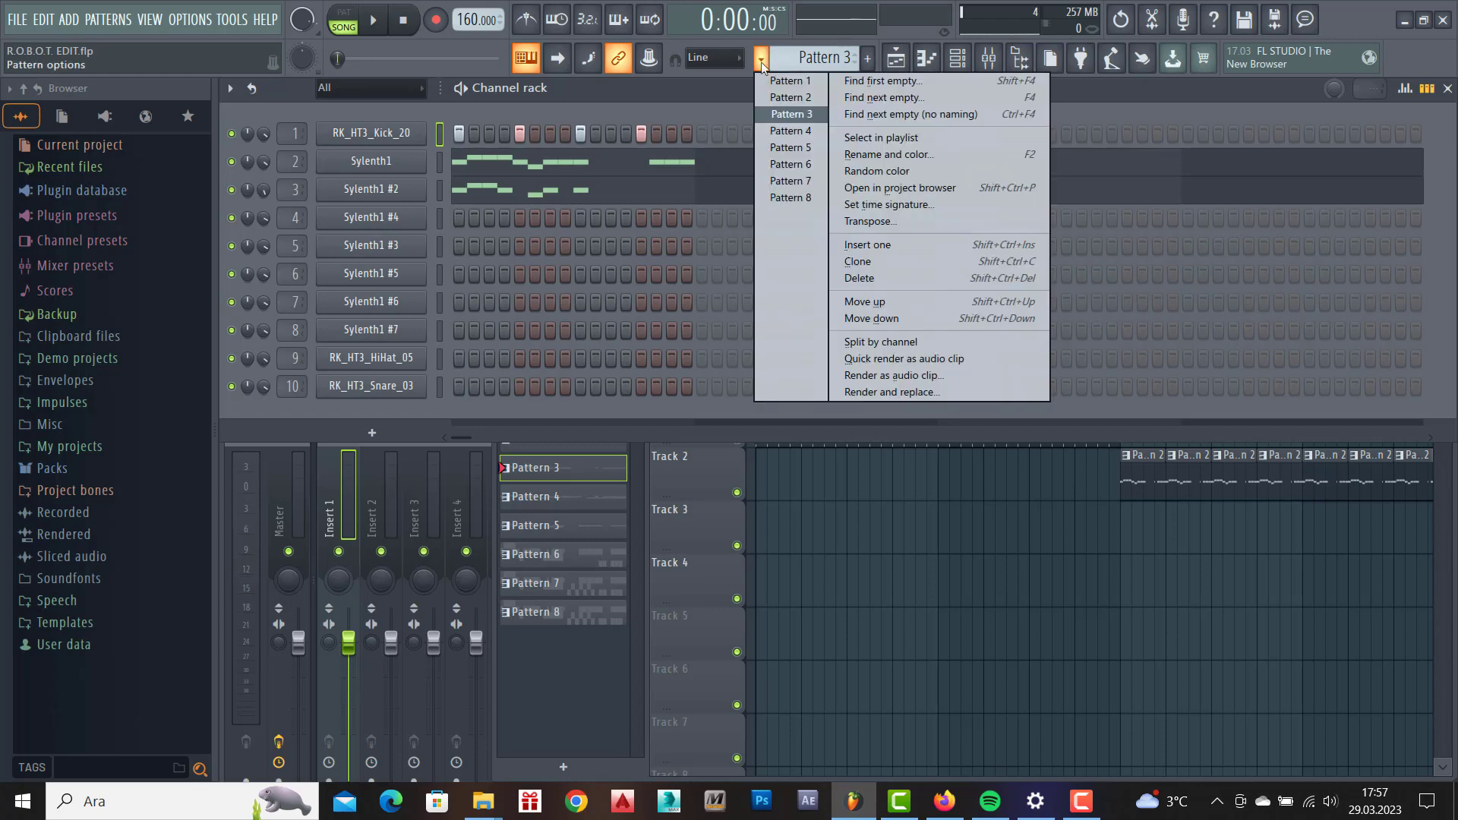
pyautogui.click(790, 197)
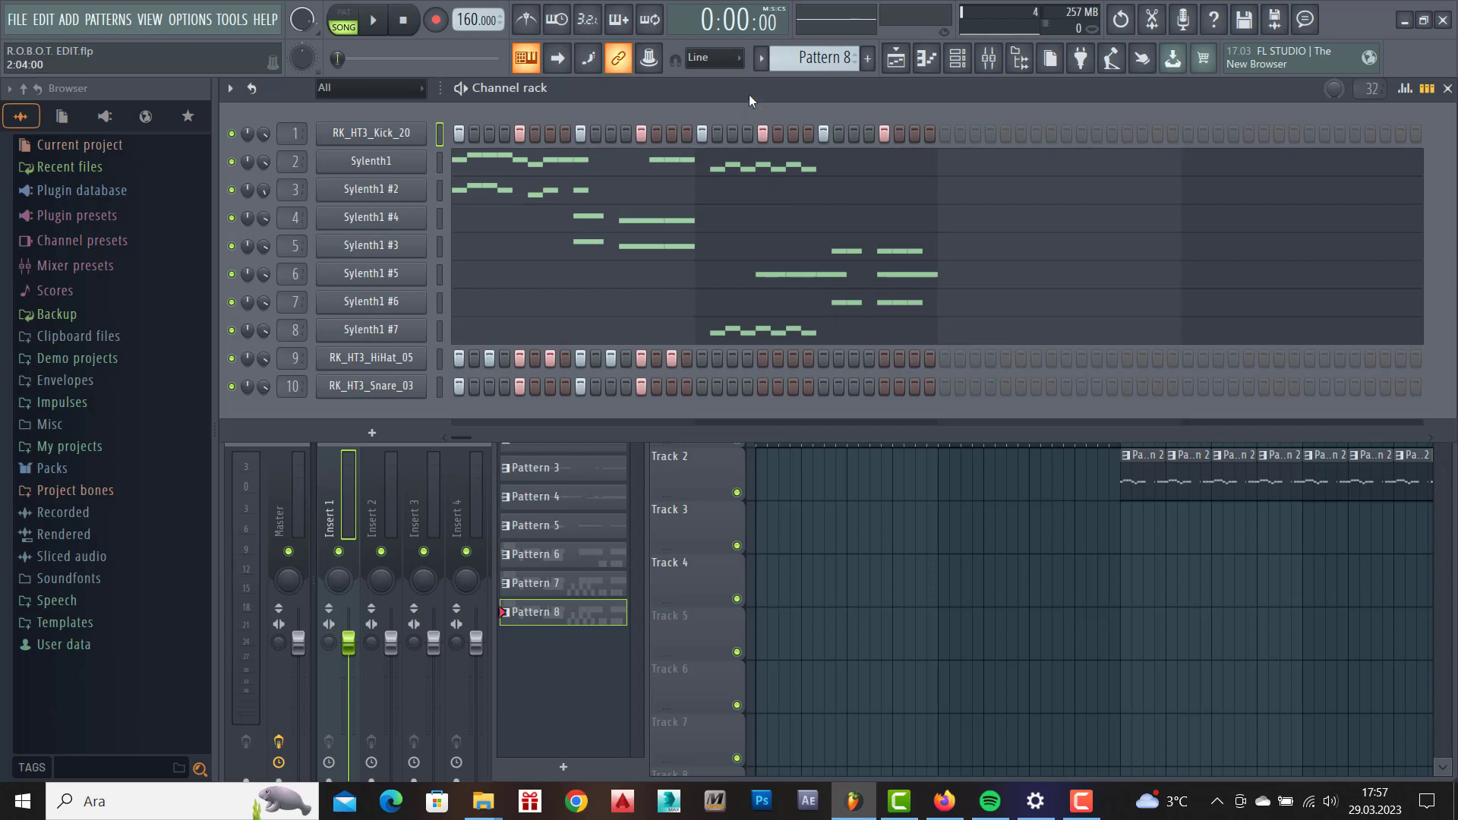
pyautogui.click(761, 58)
pyautogui.click(763, 116)
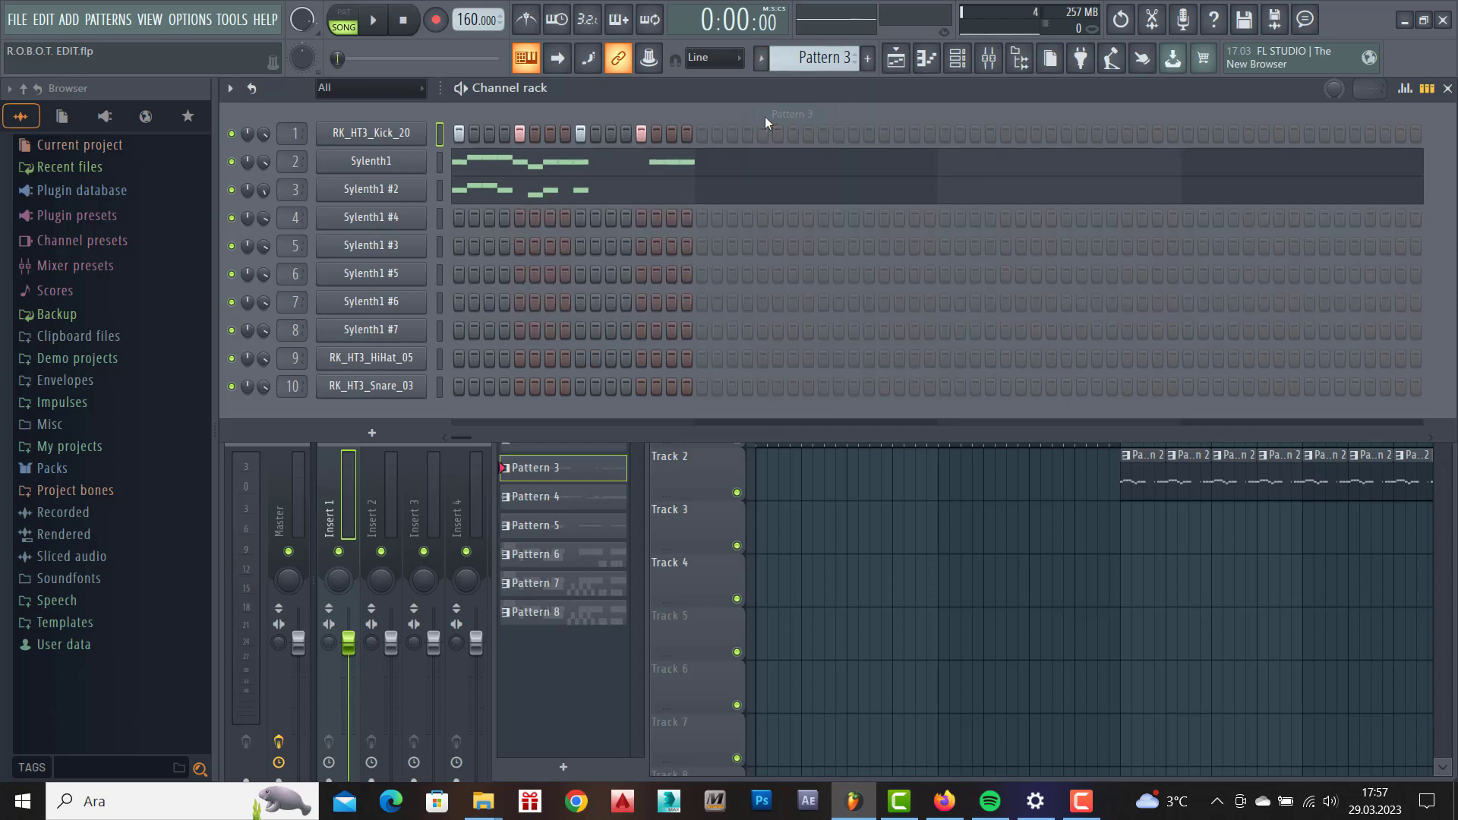
pyautogui.click(761, 59)
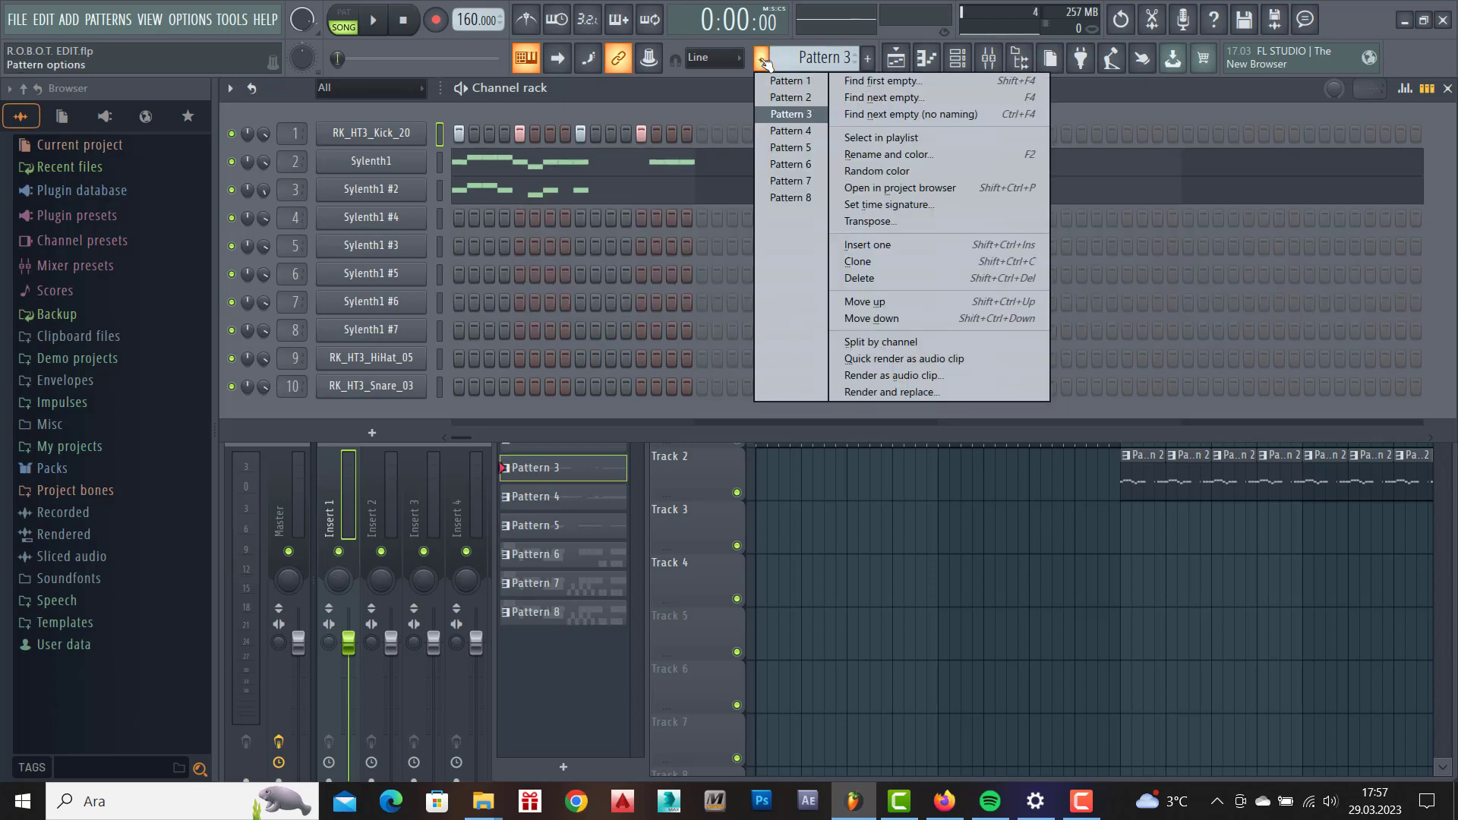
pyautogui.click(766, 147)
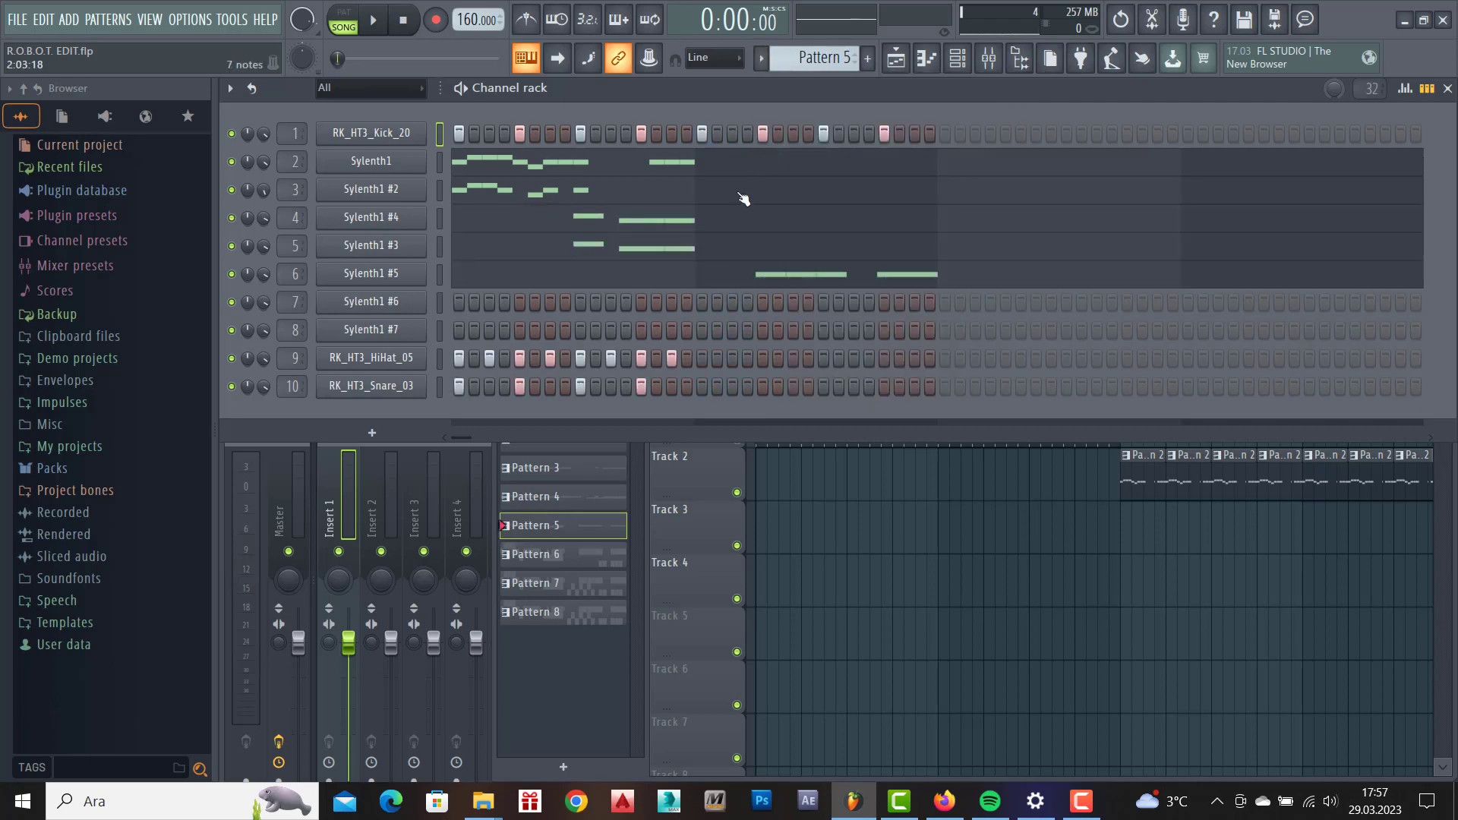
pyautogui.click(761, 58)
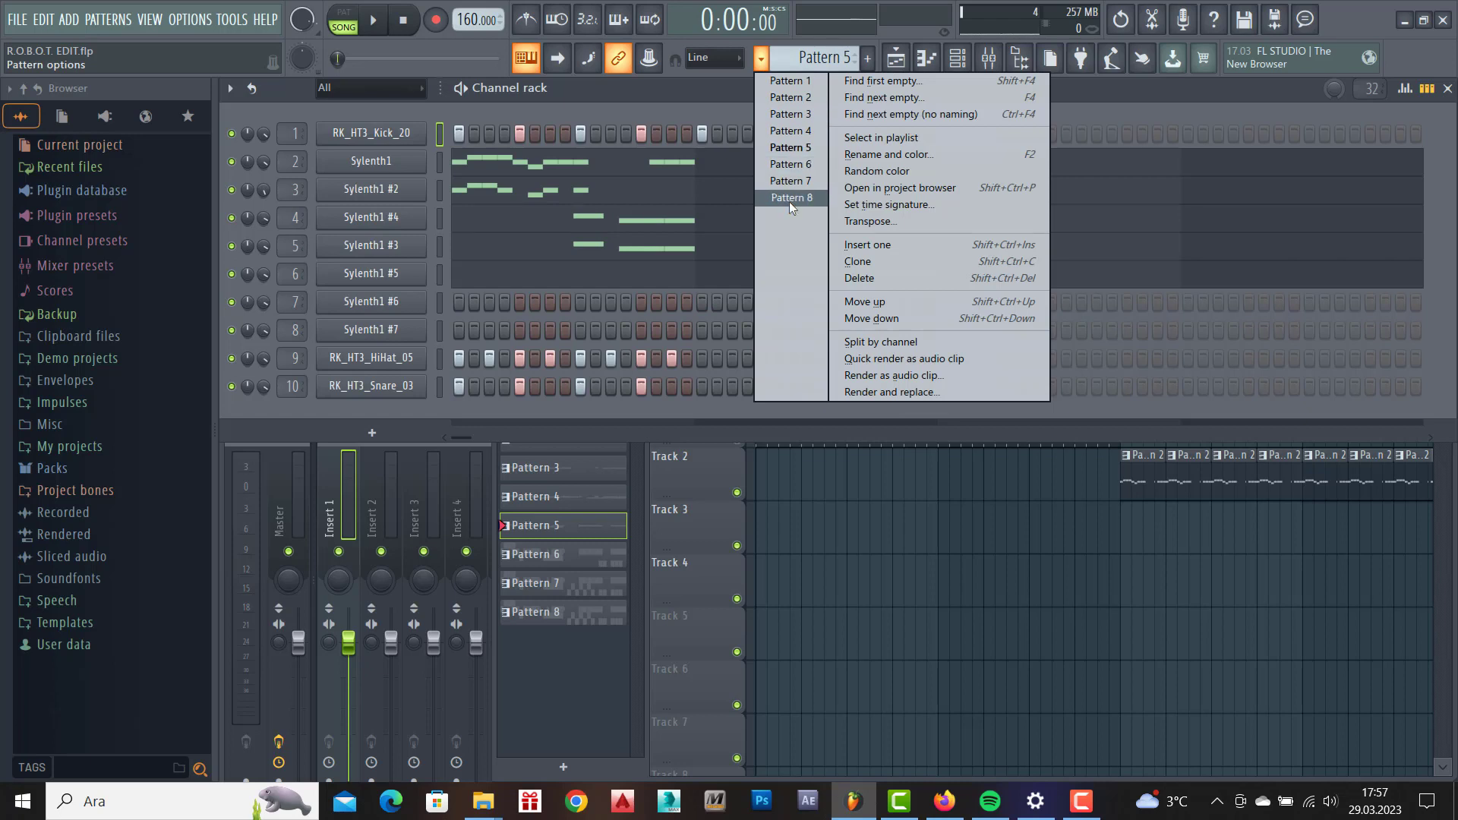
pyautogui.click(790, 202)
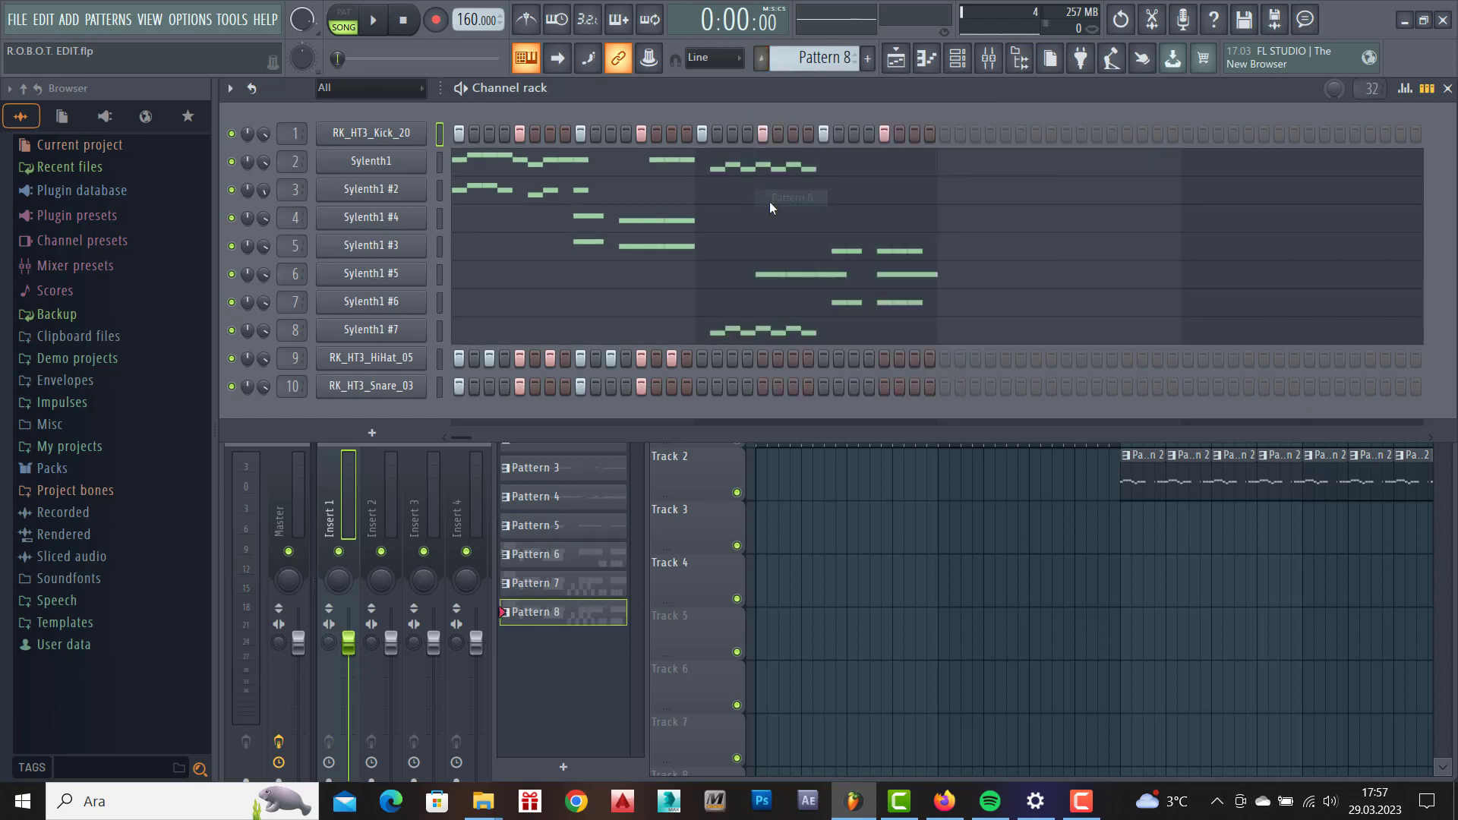
# Play the song from the start, follow the arrangement in the playlist up to the Pattern 7 section, and stop playback.
pyautogui.click(377, 21)
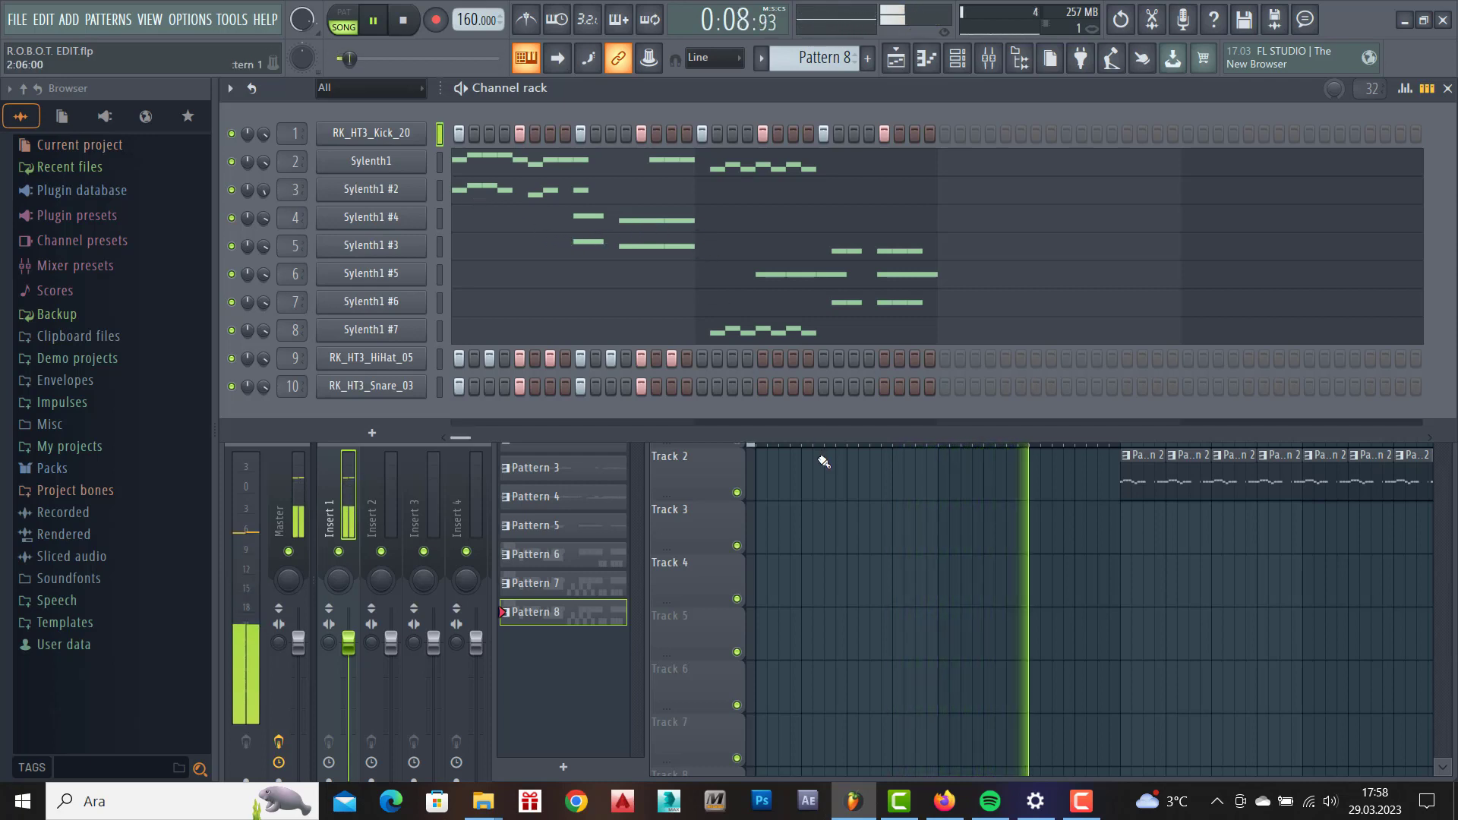
pyautogui.click(837, 543)
pyautogui.rightClick(860, 537)
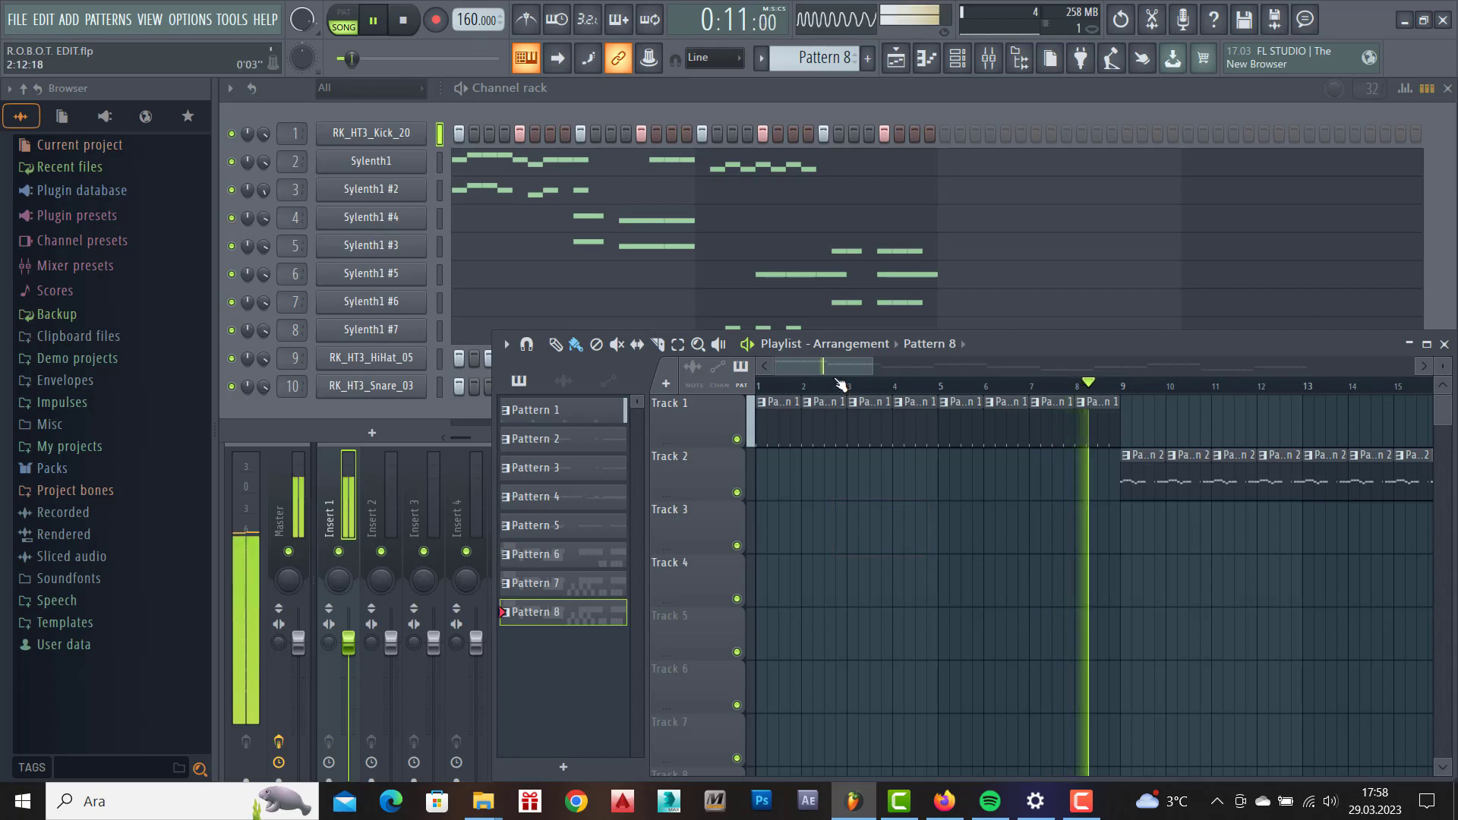
pyautogui.moveTo(836, 366); pyautogui.dragTo(905, 371)
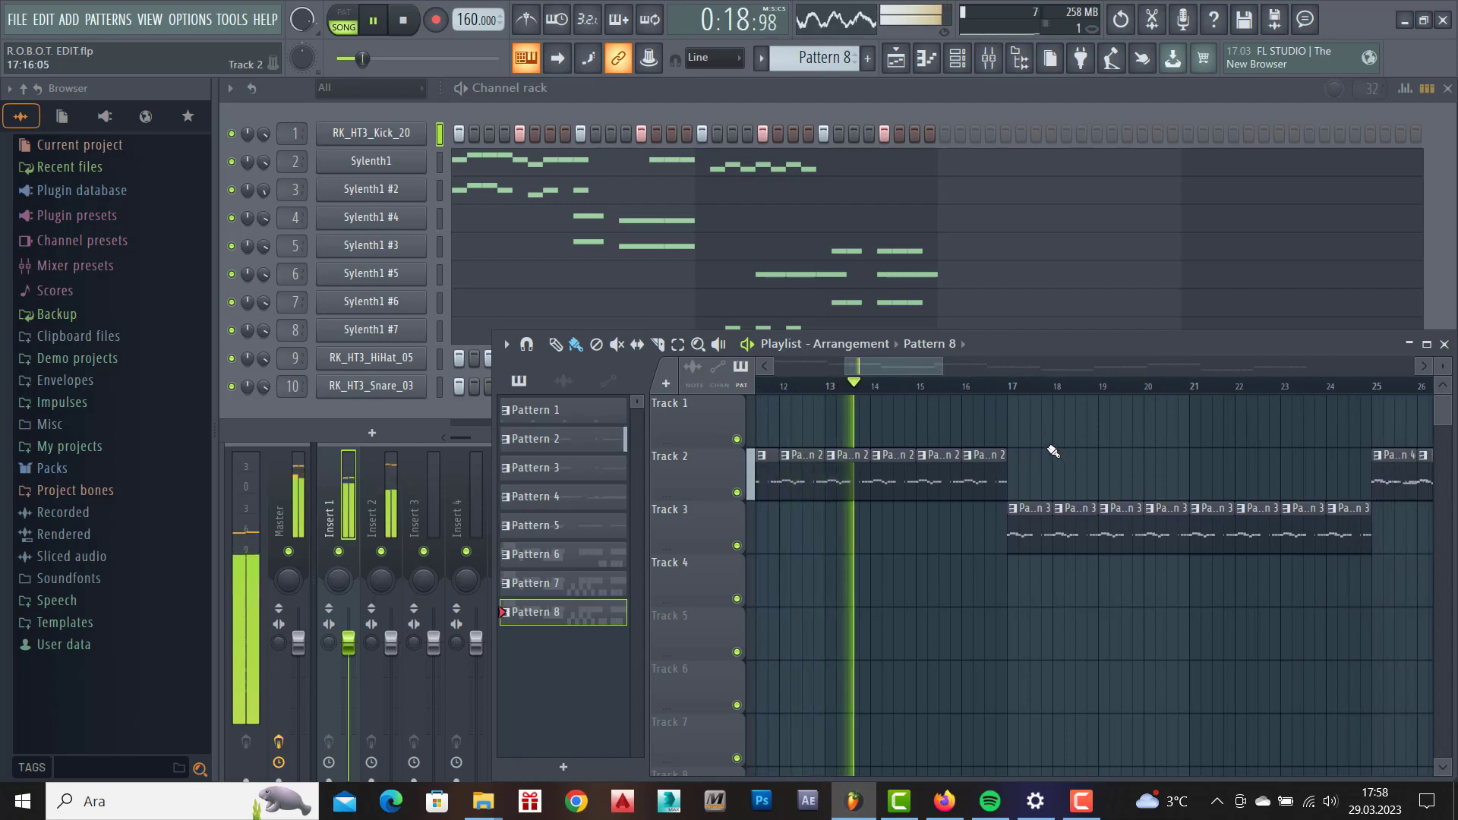
pyautogui.moveTo(910, 368); pyautogui.dragTo(939, 376)
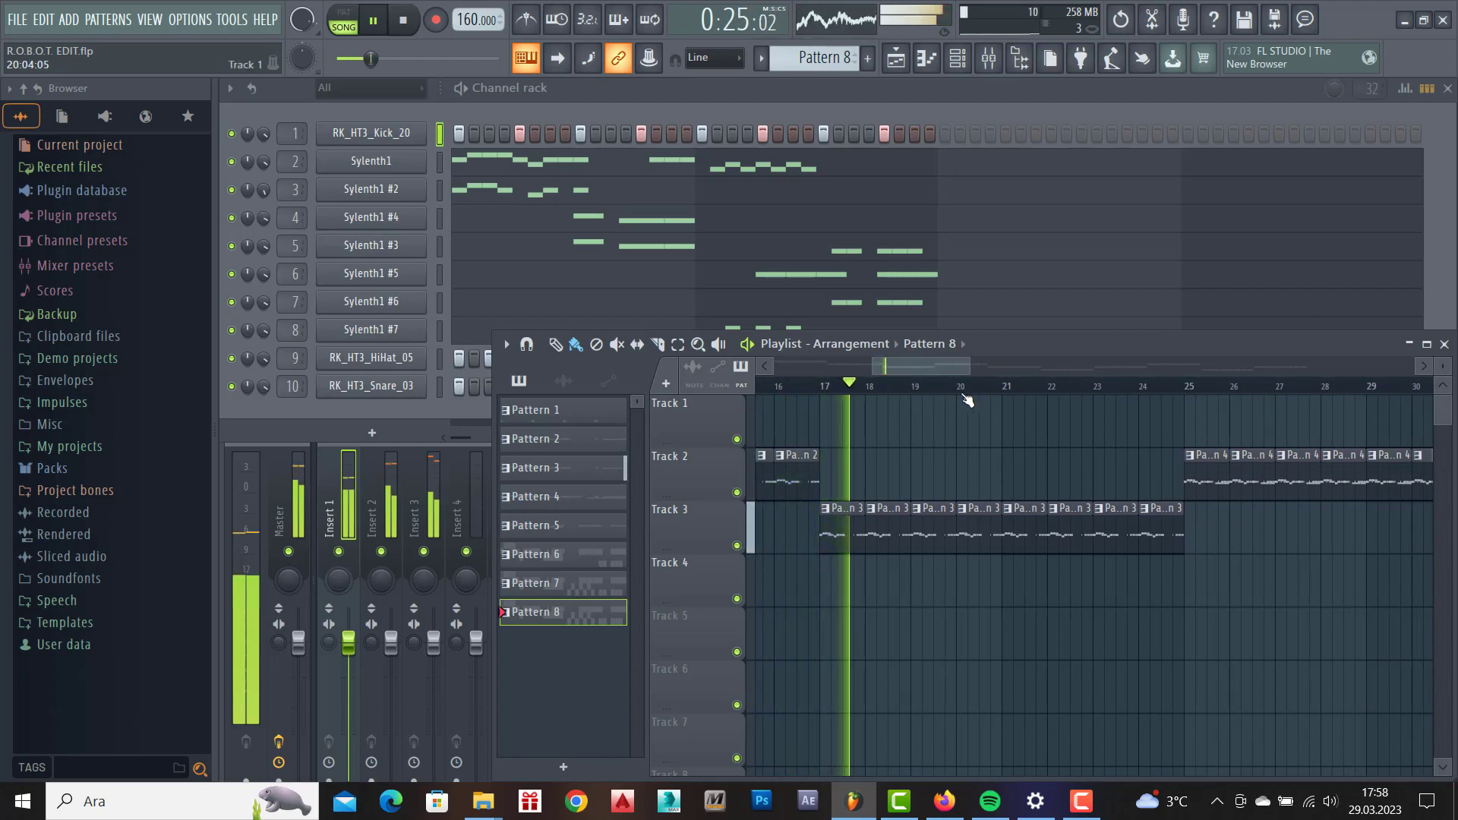
pyautogui.moveTo(931, 368); pyautogui.dragTo(960, 370)
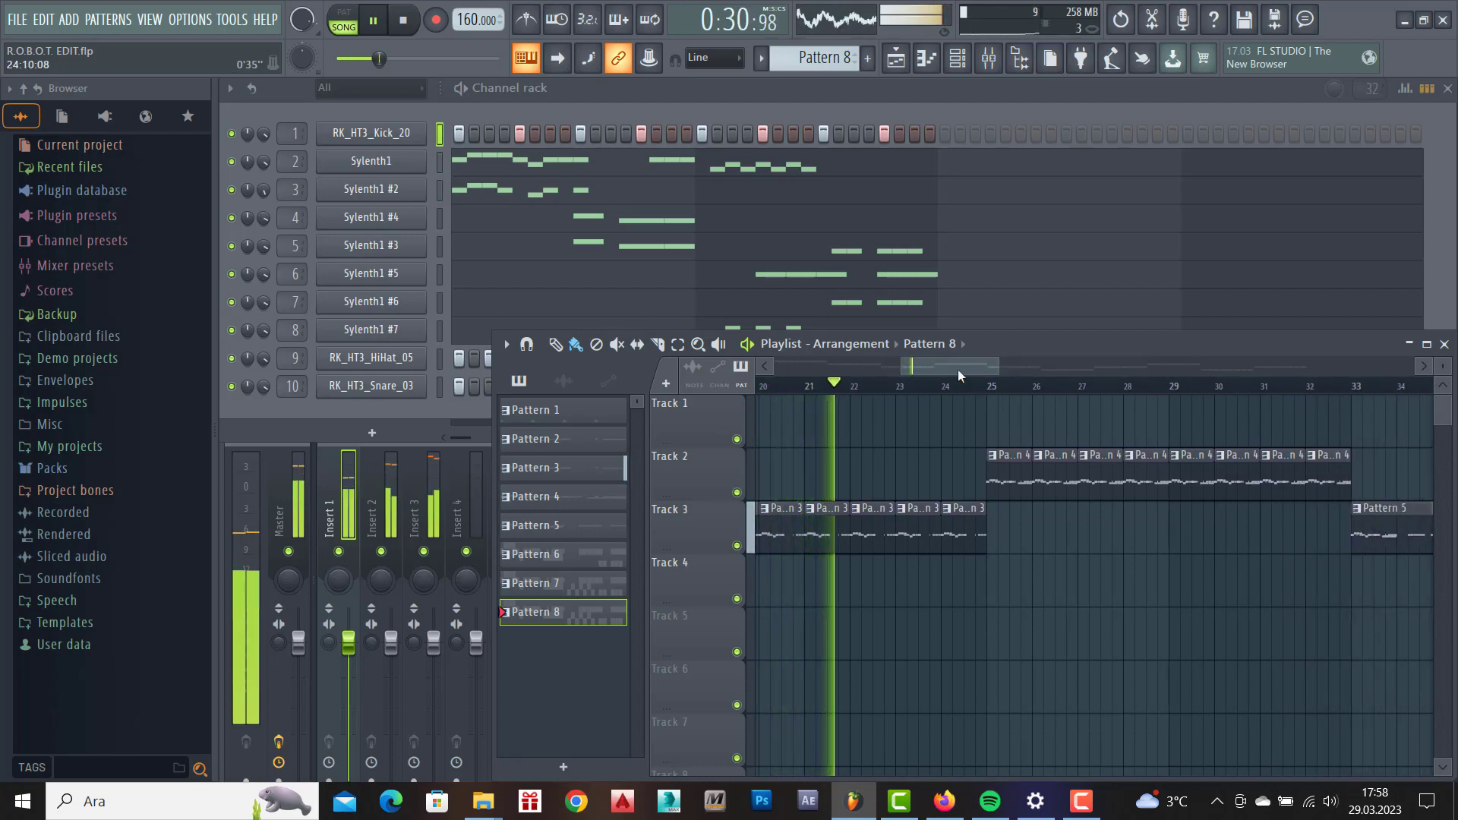
pyautogui.moveTo(957, 364); pyautogui.dragTo(1070, 380)
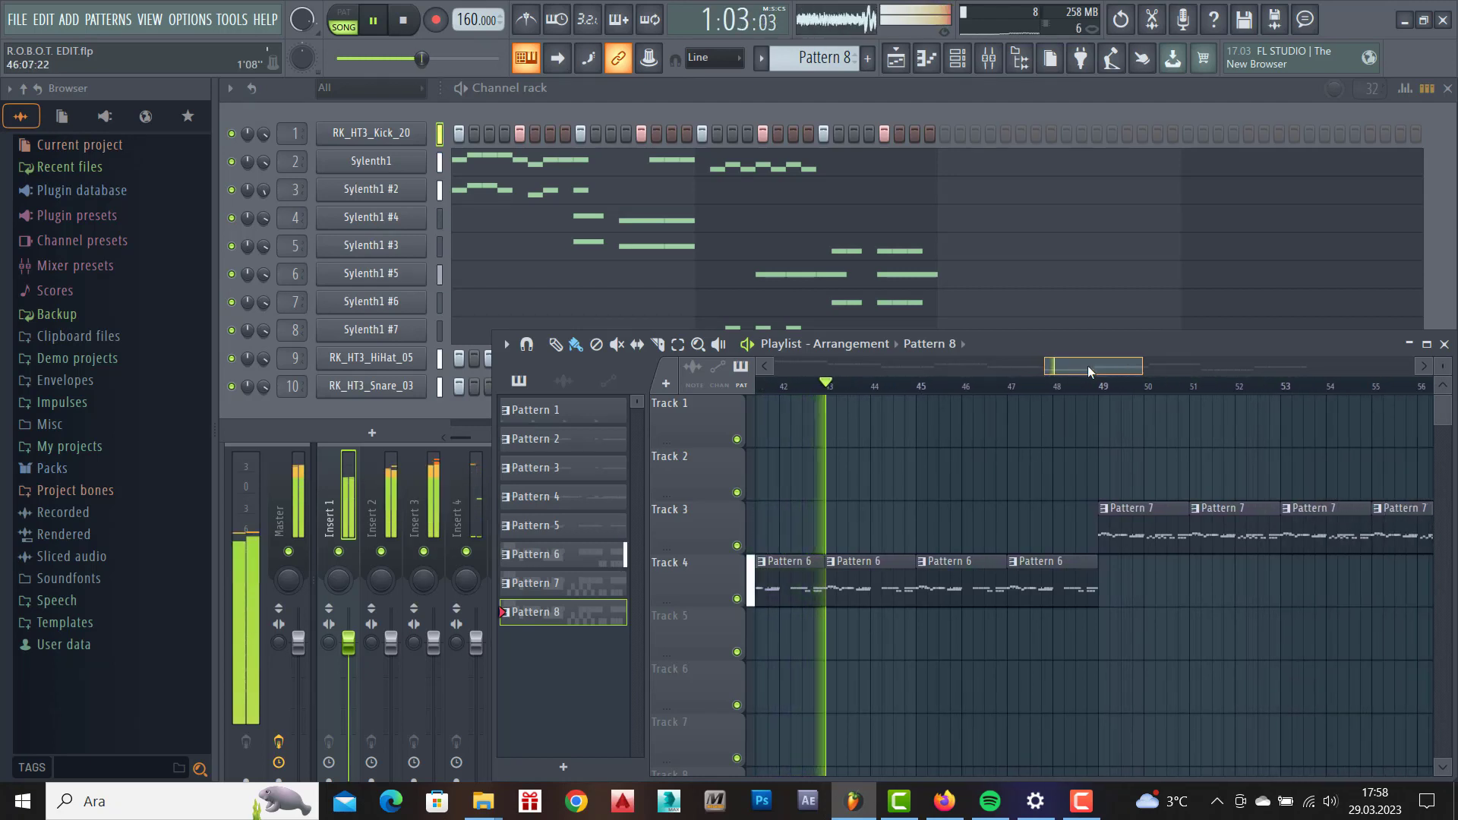
pyautogui.moveTo(1087, 366); pyautogui.dragTo(1128, 371)
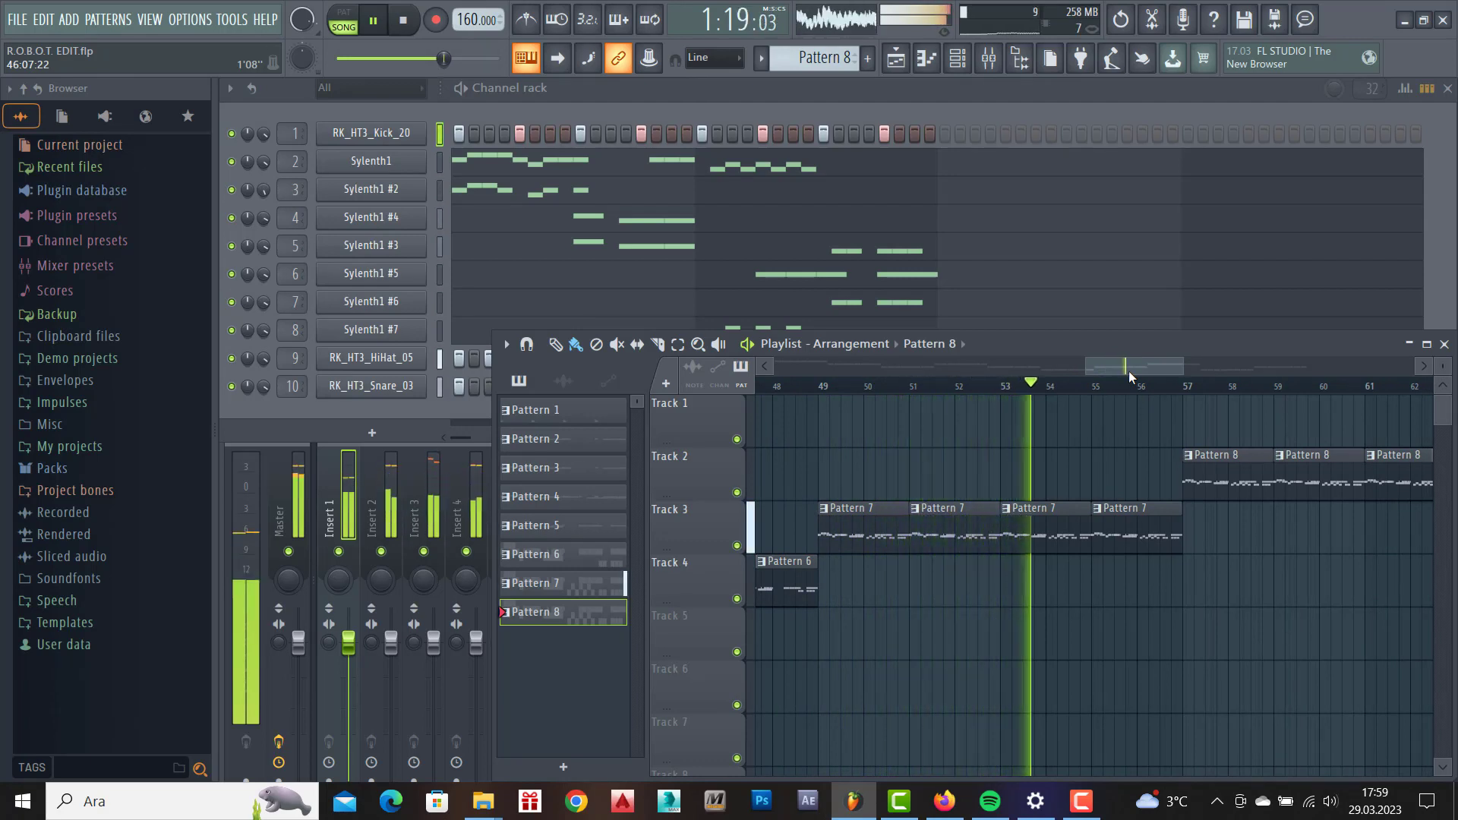
pyautogui.click(409, 23)
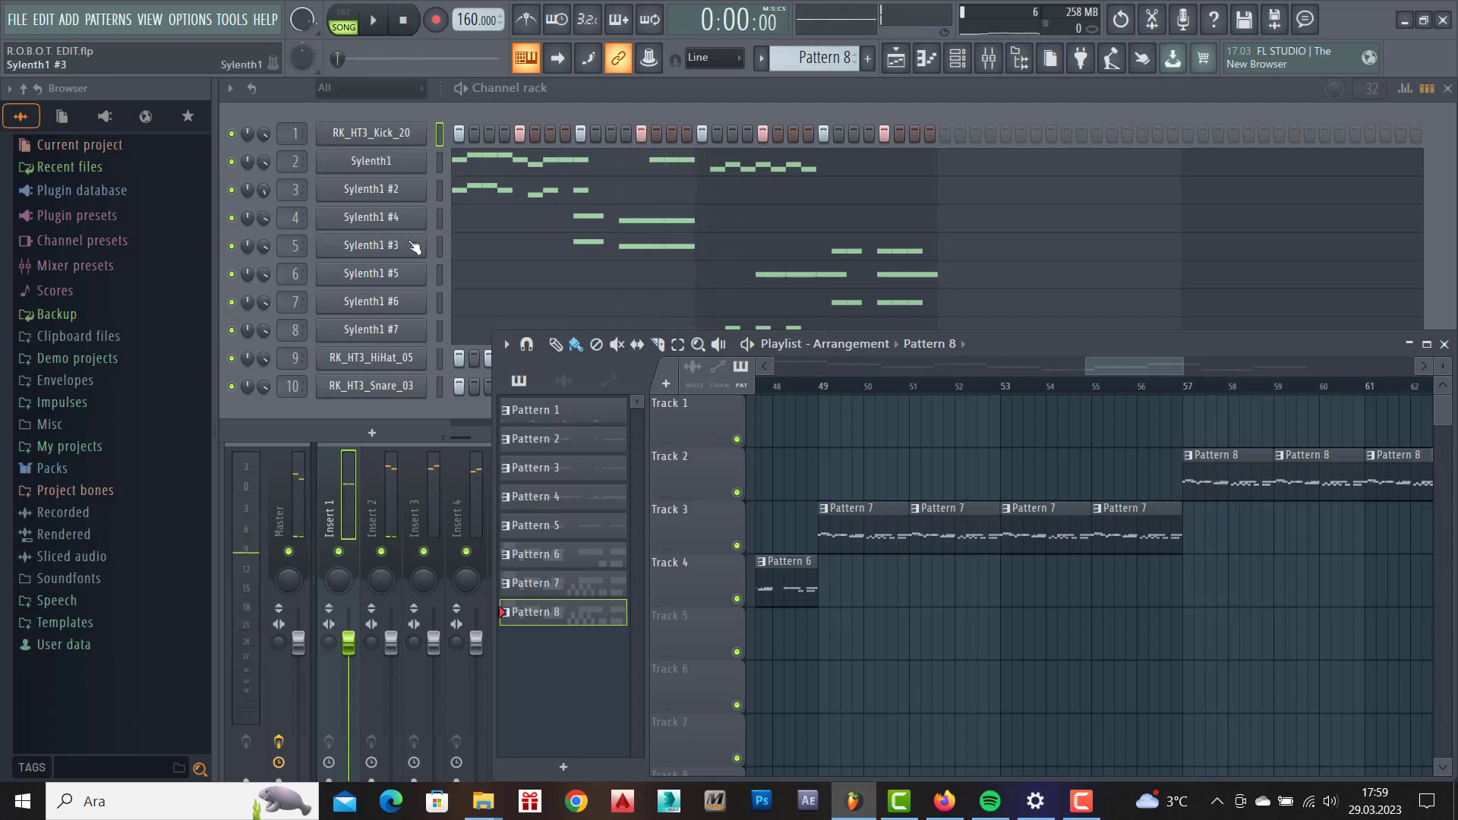
# Open the Sylenth1 #2 instrument and show its VST wrapper settings.
pyautogui.click(364, 194)
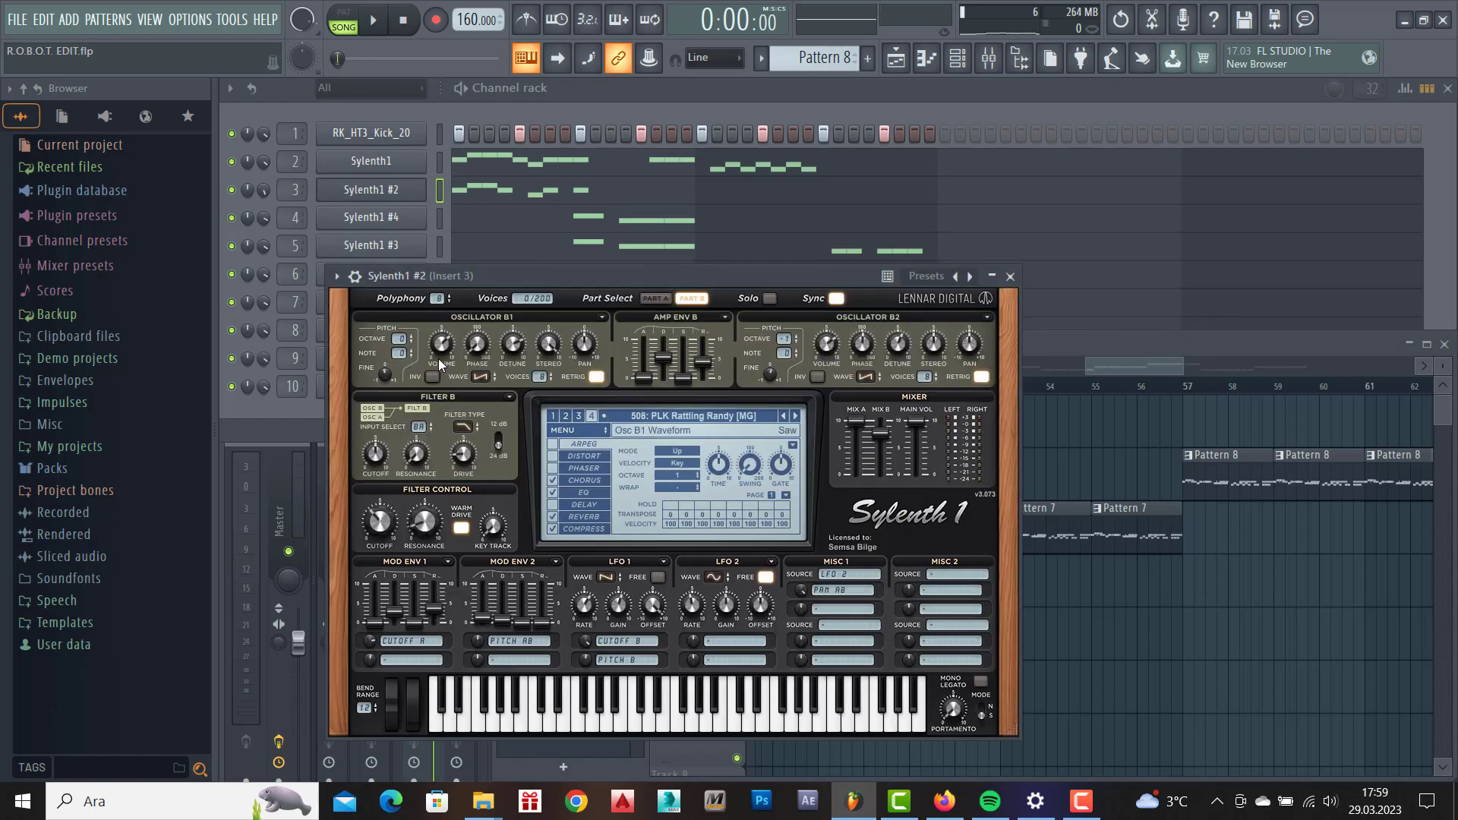
pyautogui.click(354, 276)
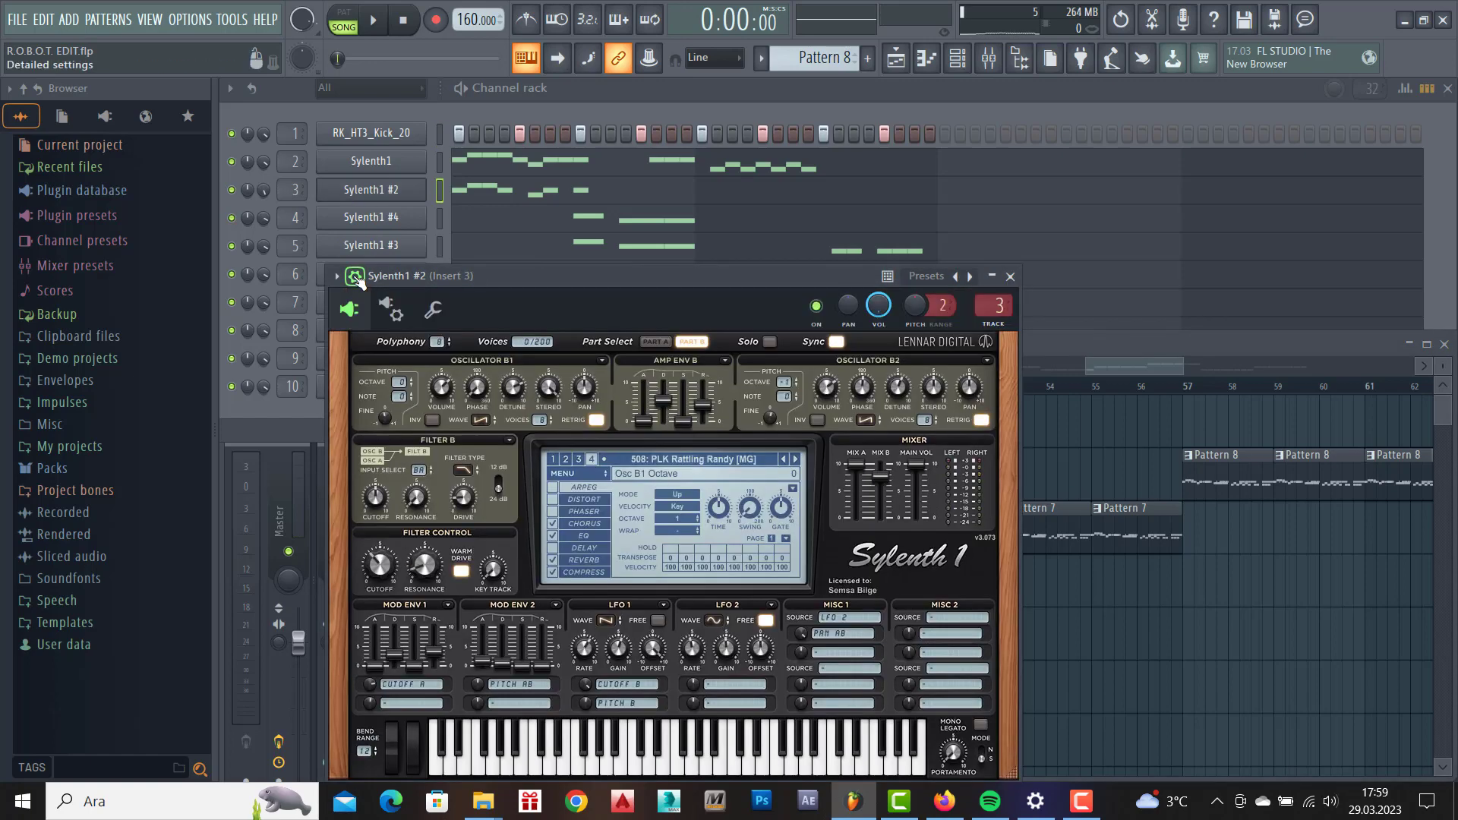
pyautogui.click(394, 311)
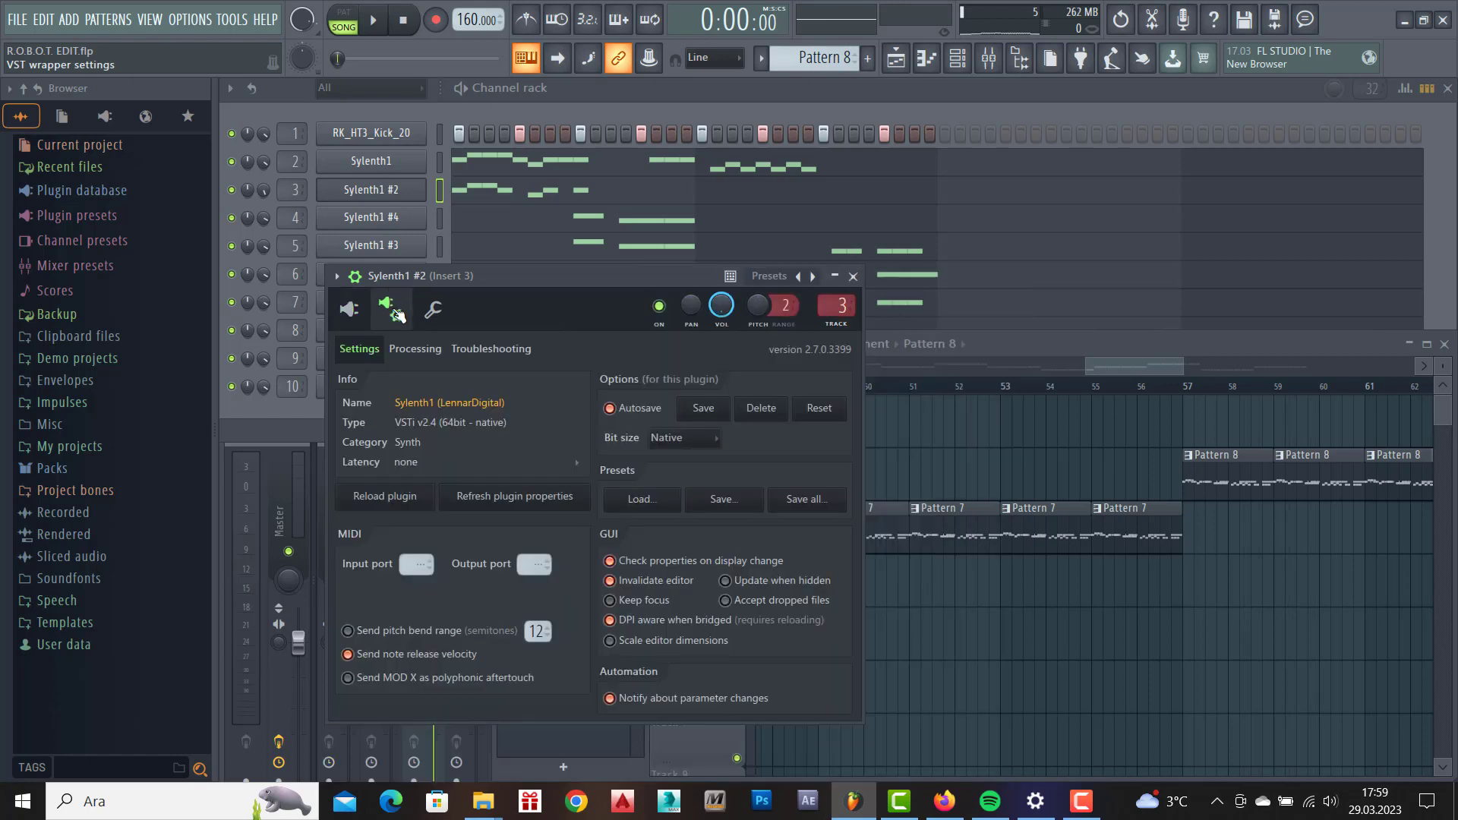
# Browse for presets to load in Belgeler > LennarDigital > Sylenth1 > SoundBanks, examine the FXB bank files, and cancel without loading any.
pyautogui.click(646, 500)
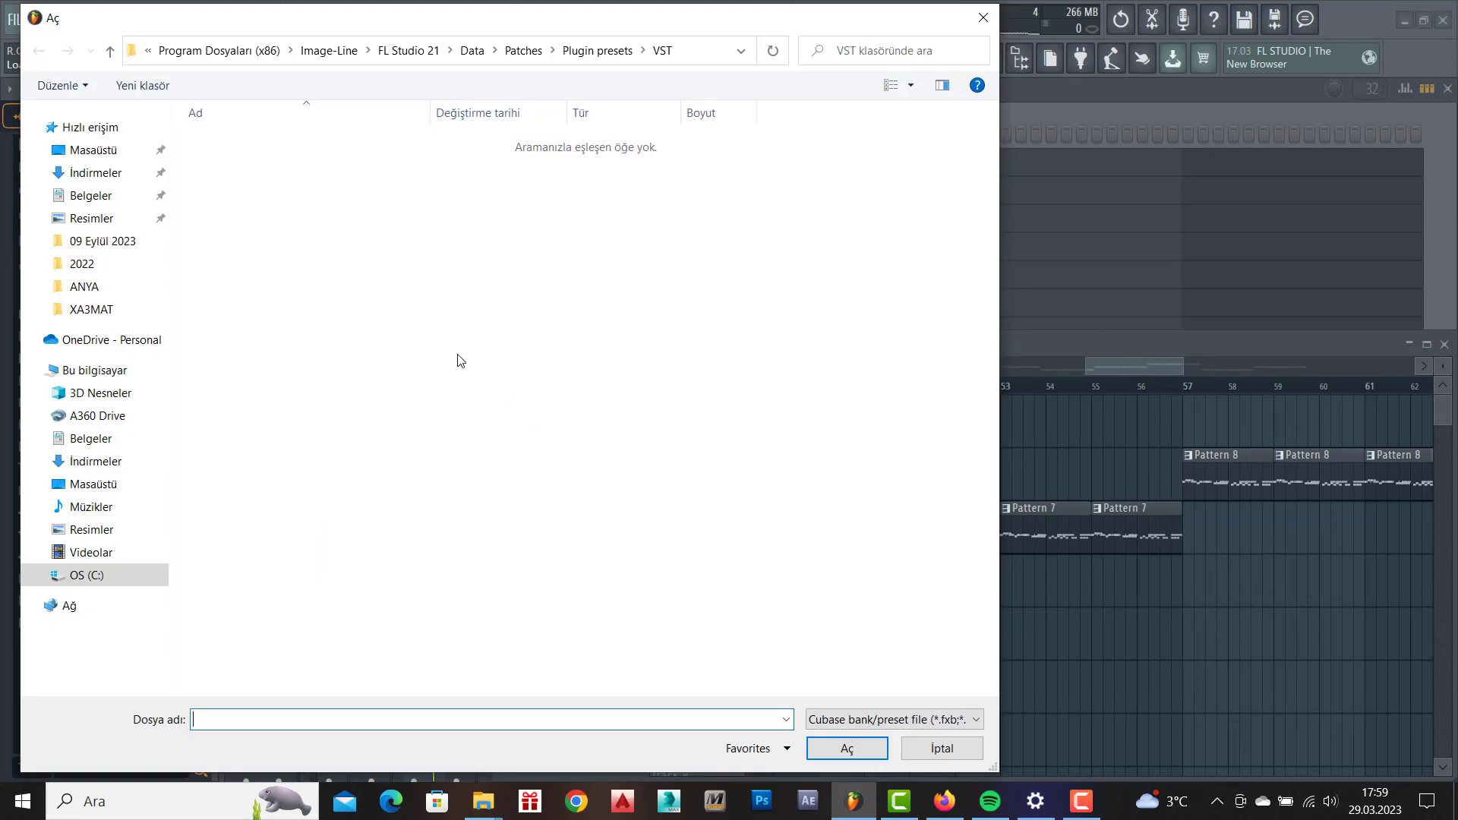
pyautogui.click(80, 204)
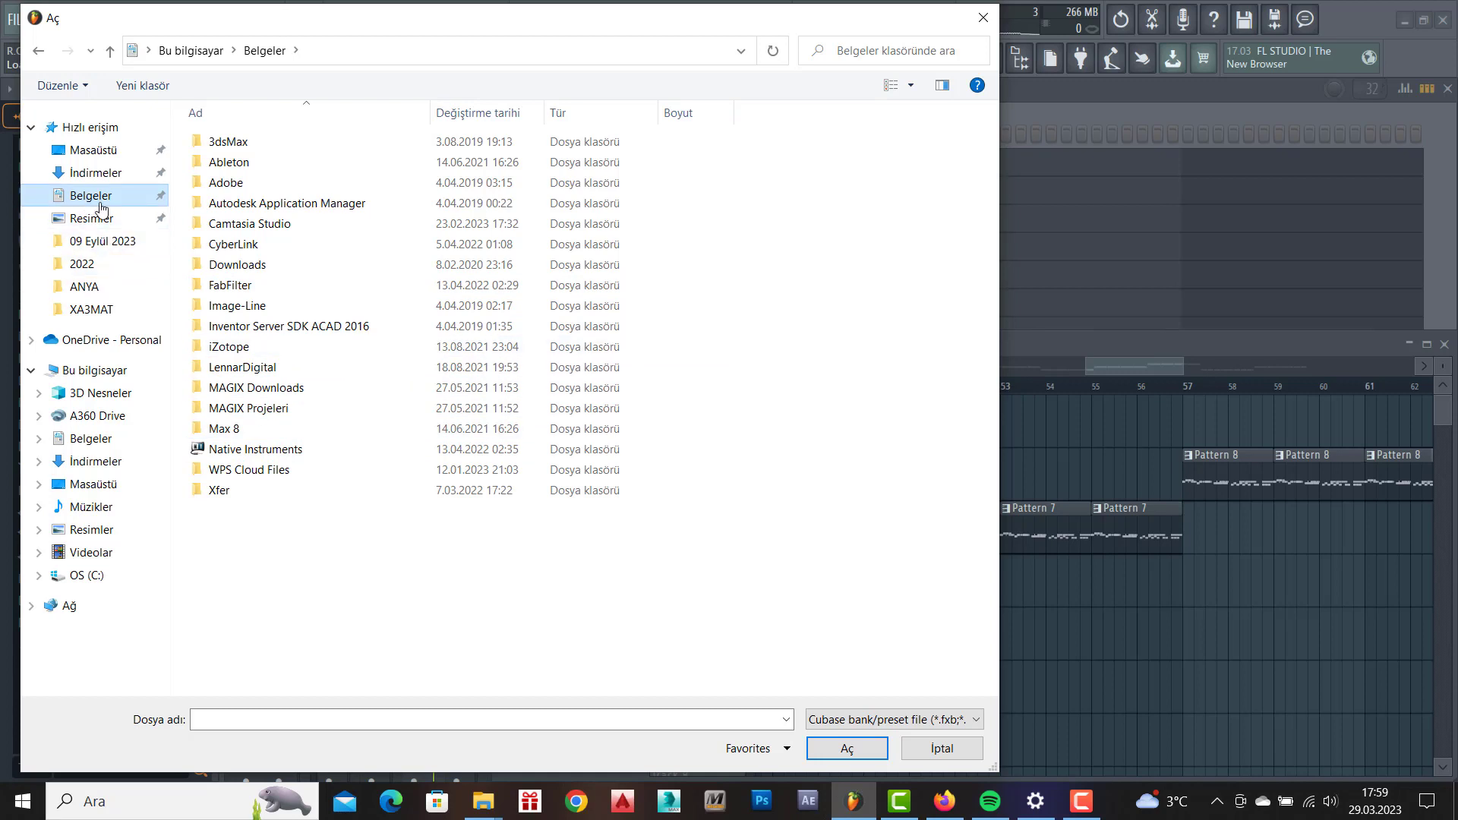
pyautogui.doubleClick(240, 368)
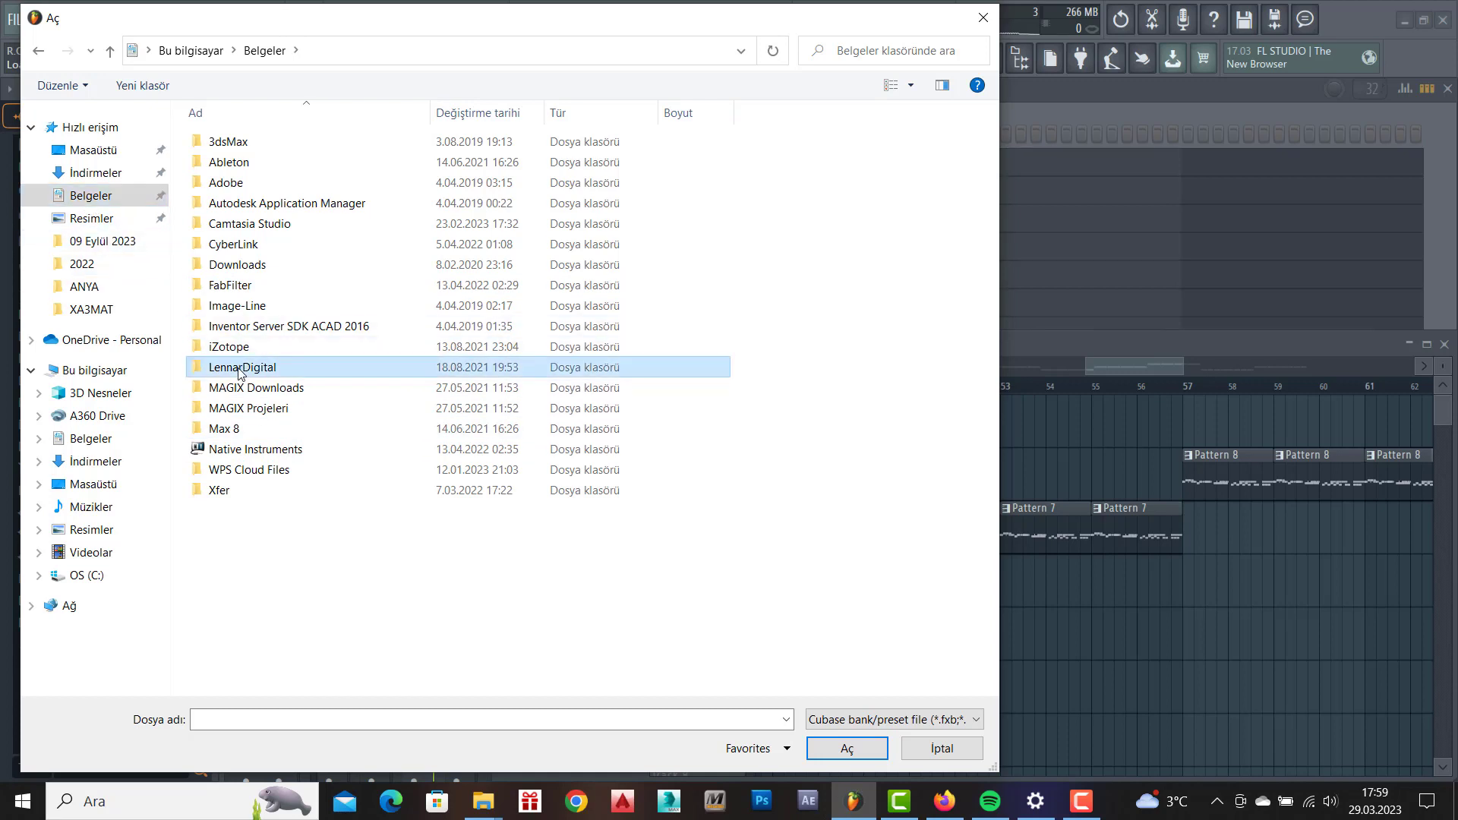
pyautogui.doubleClick(240, 146)
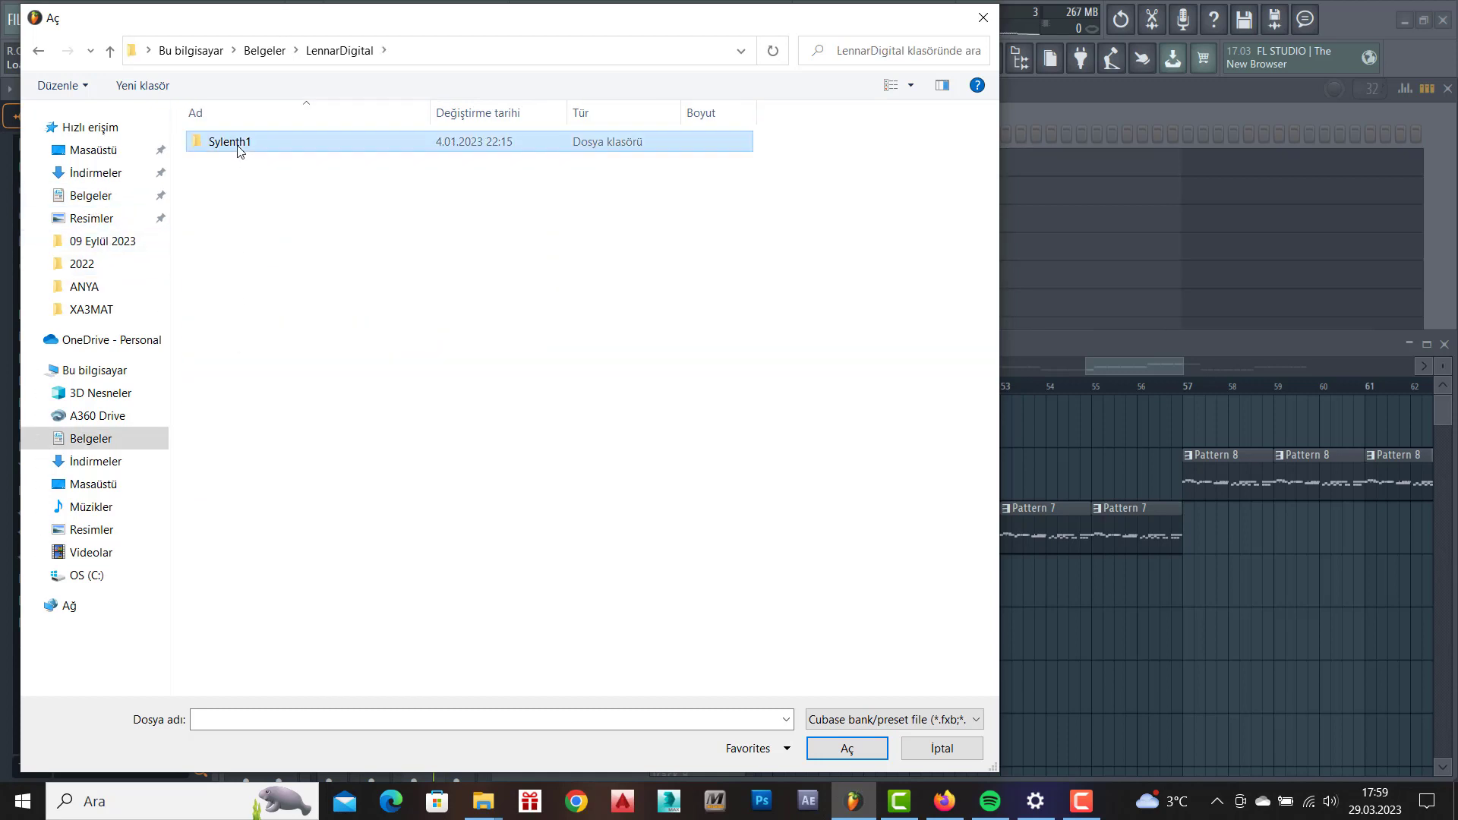
pyautogui.click(233, 213)
pyautogui.doubleClick(233, 212)
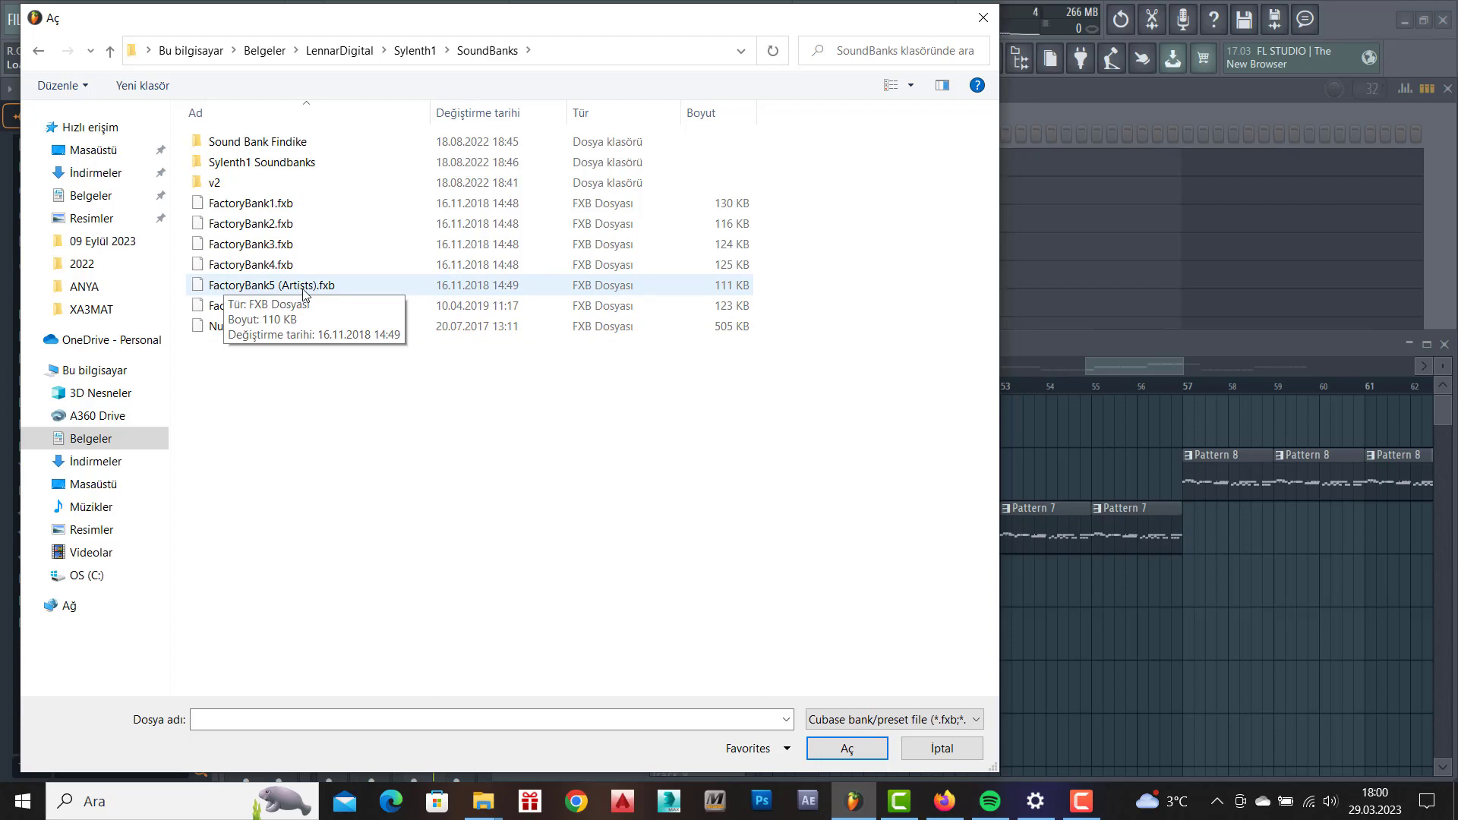
pyautogui.click(941, 749)
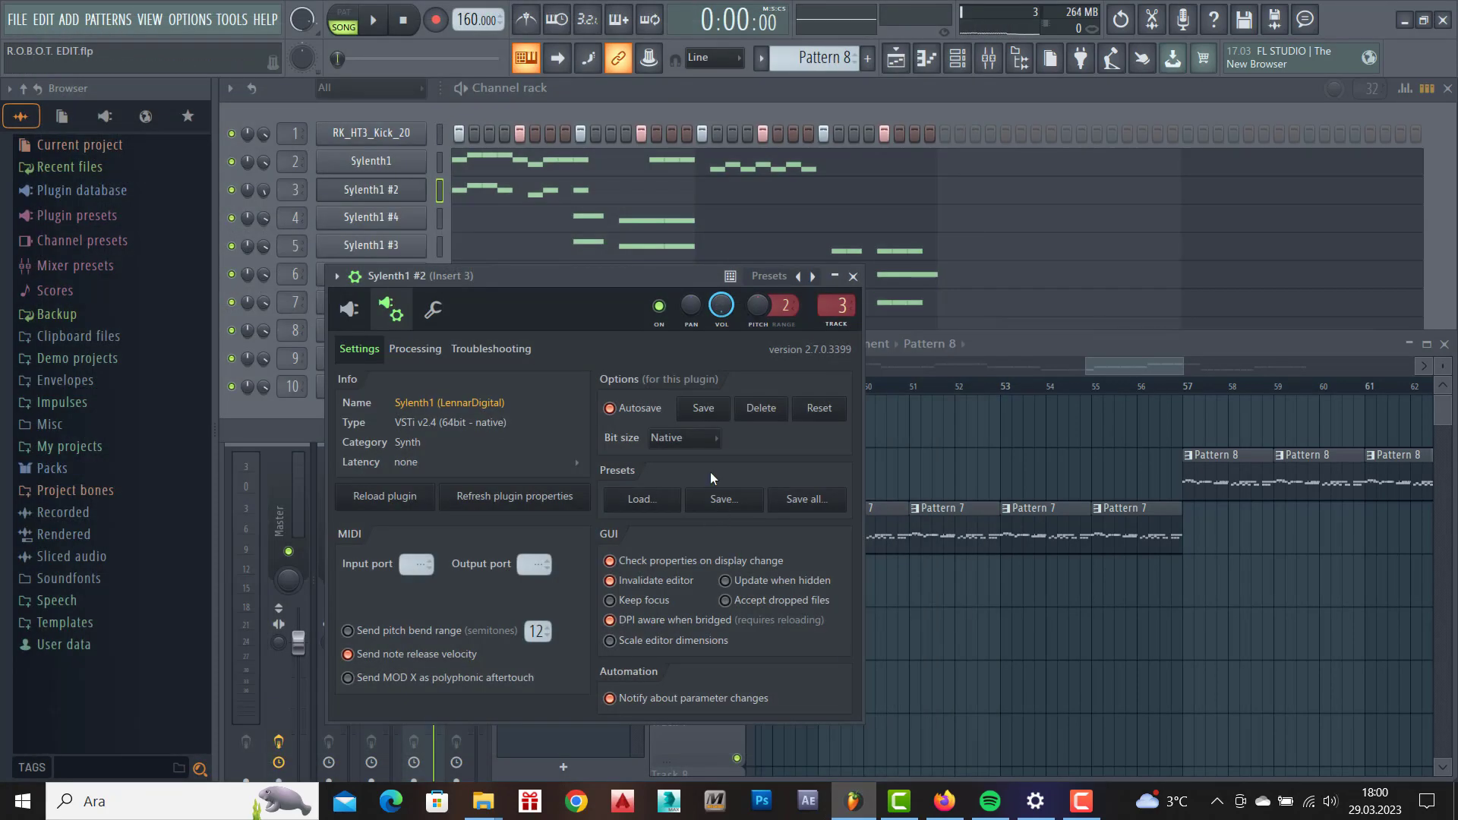